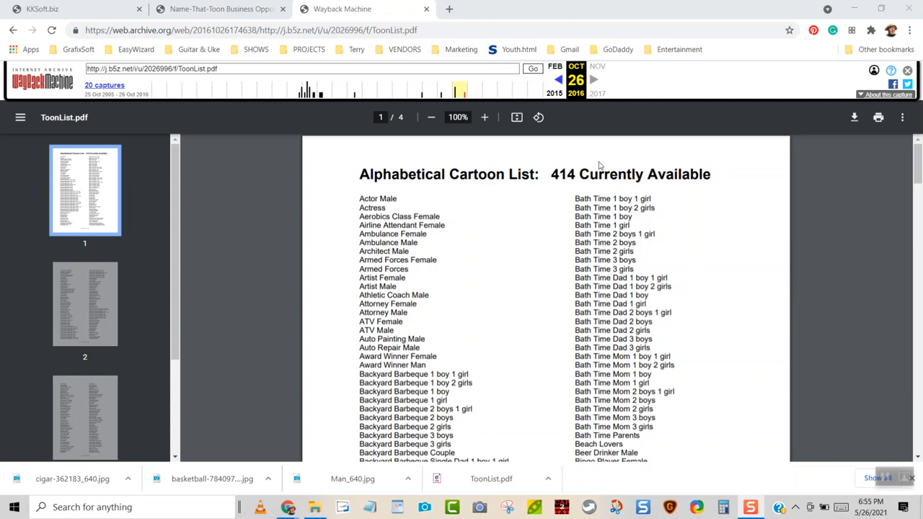
# Look through the alphabetical cartoon list in ToonList.pdf across its pages
pyautogui.scroll(-20, 487, 263)
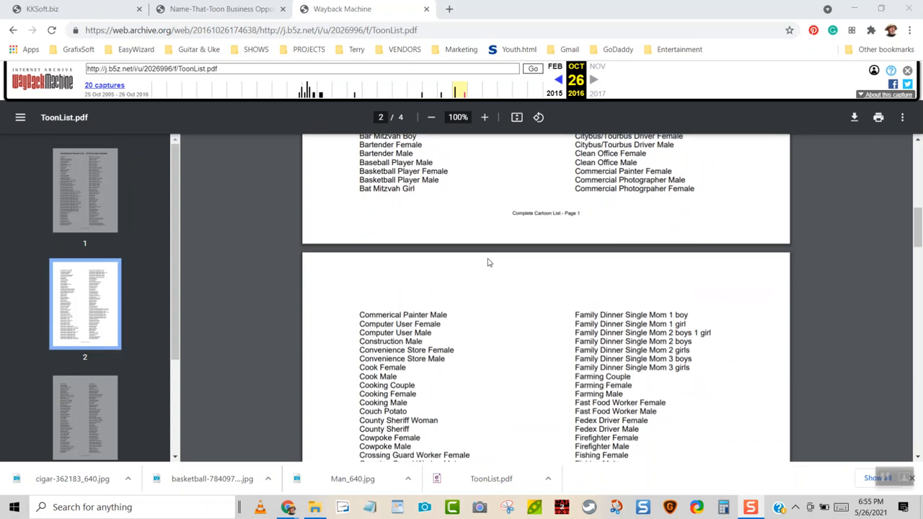
pyautogui.scroll(20, 488, 262)
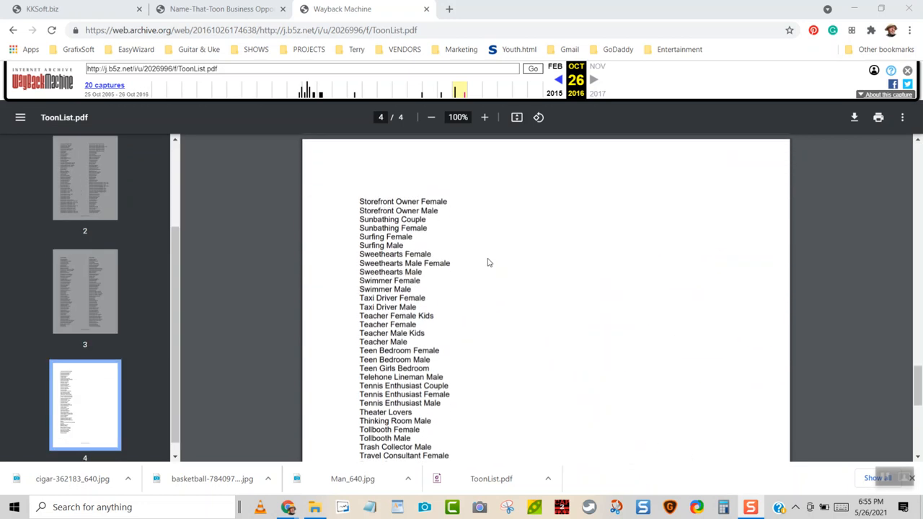
pyautogui.scroll(-1, 488, 263)
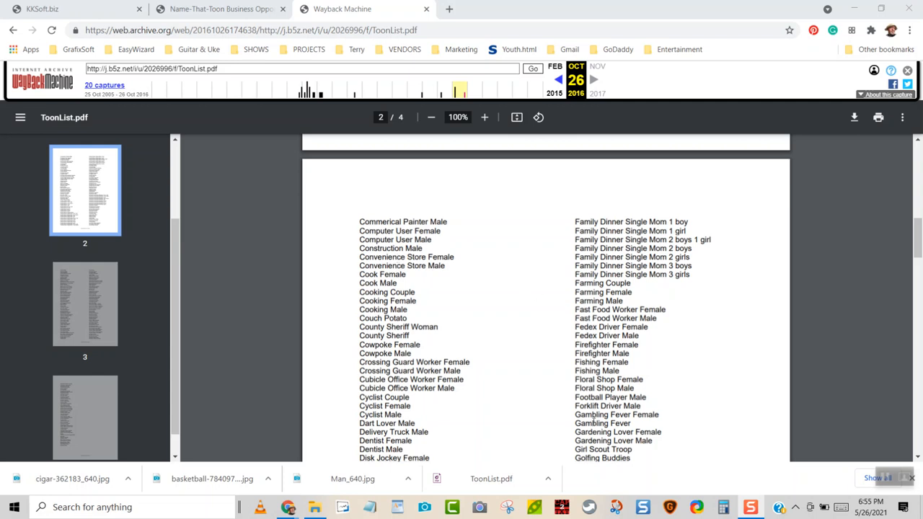
pyautogui.scroll(-8, 590, 436)
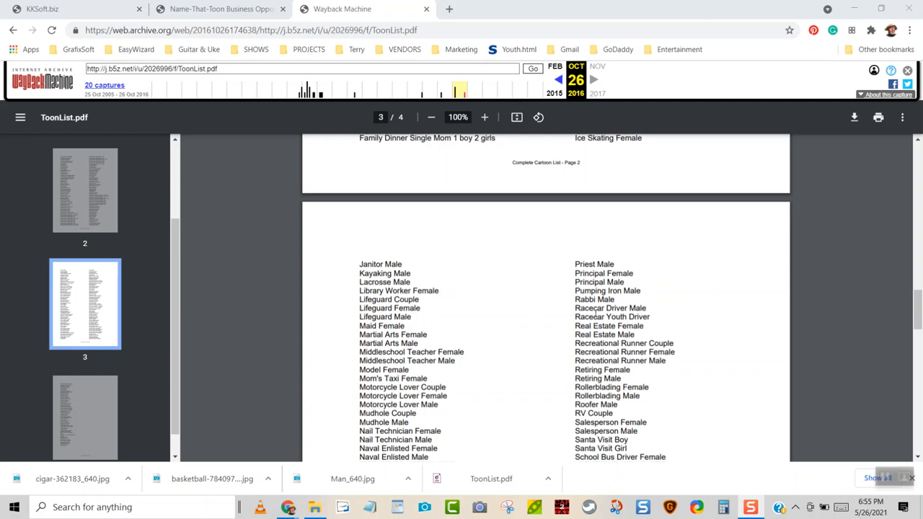
# Open easygiftwizard.com in a new browser tab and dismiss its promotional pop-up with the get-started option
pyautogui.click(450, 9)
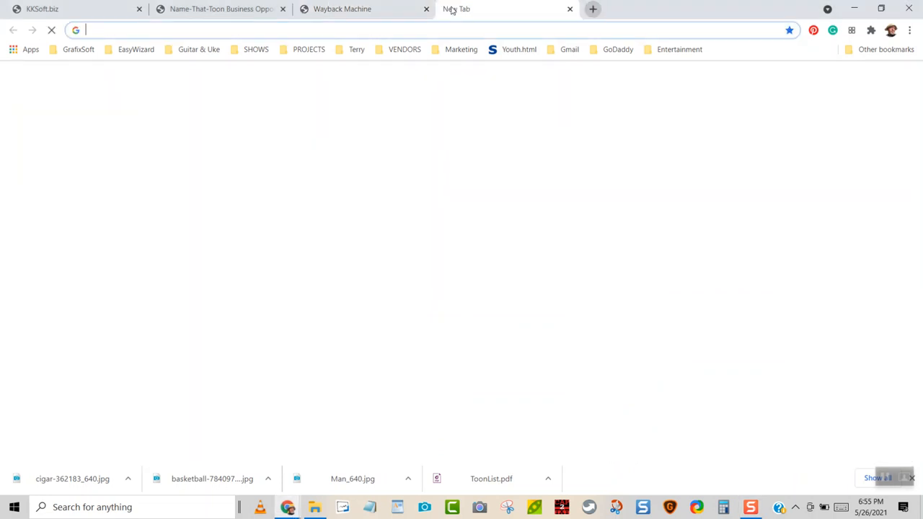
pyautogui.click(391, 35)
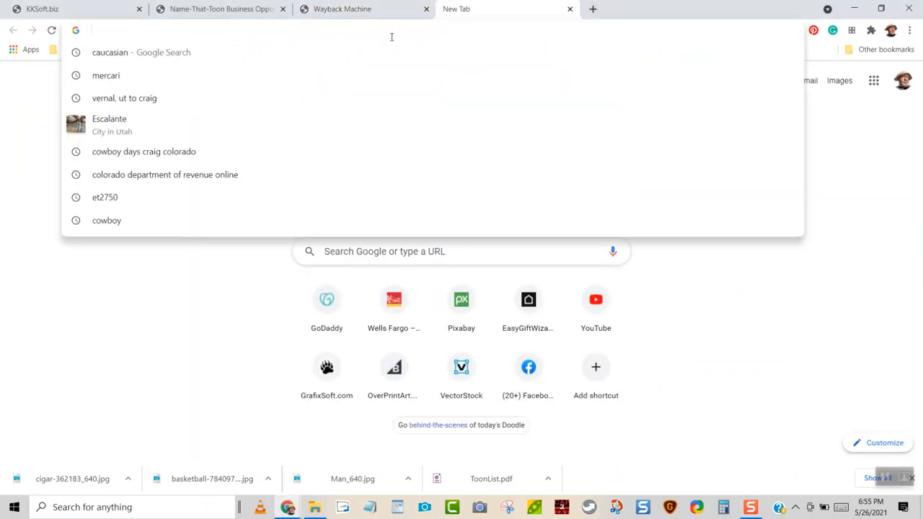
pyautogui.write('easygiftwizard.com')
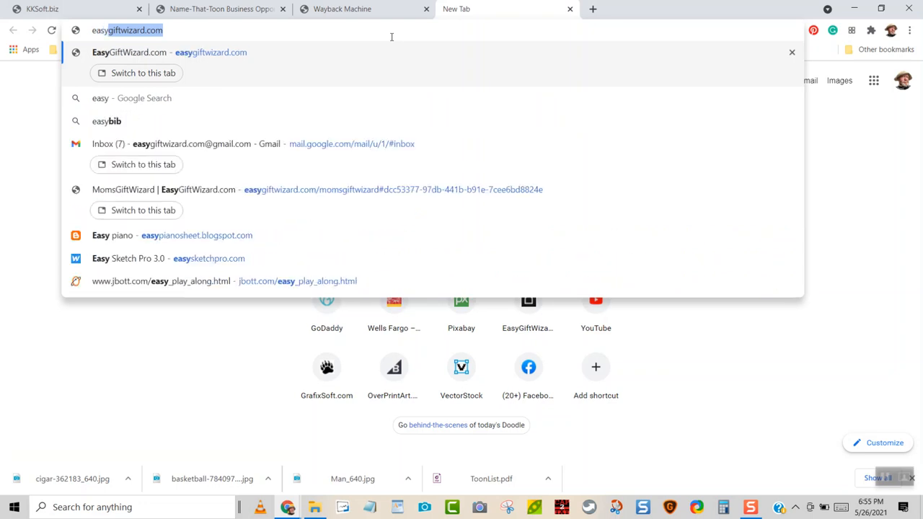
pyautogui.press('Return')
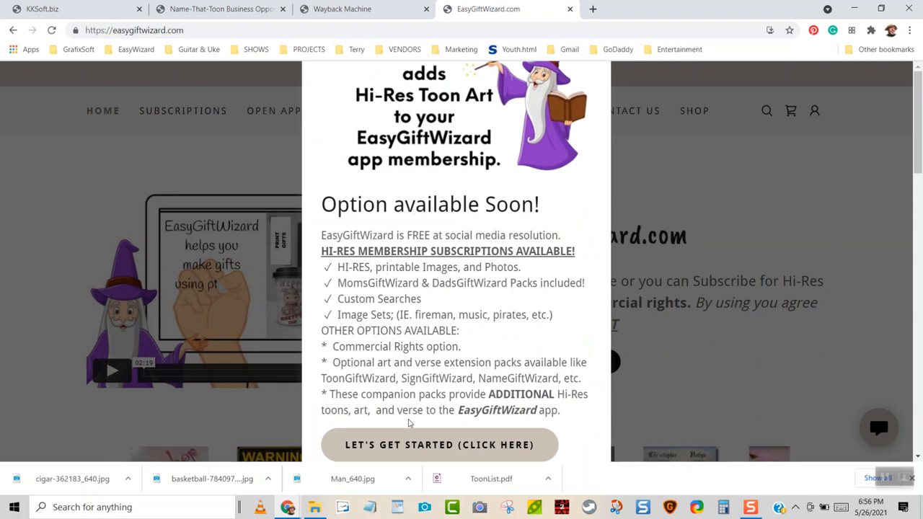
pyautogui.click(423, 443)
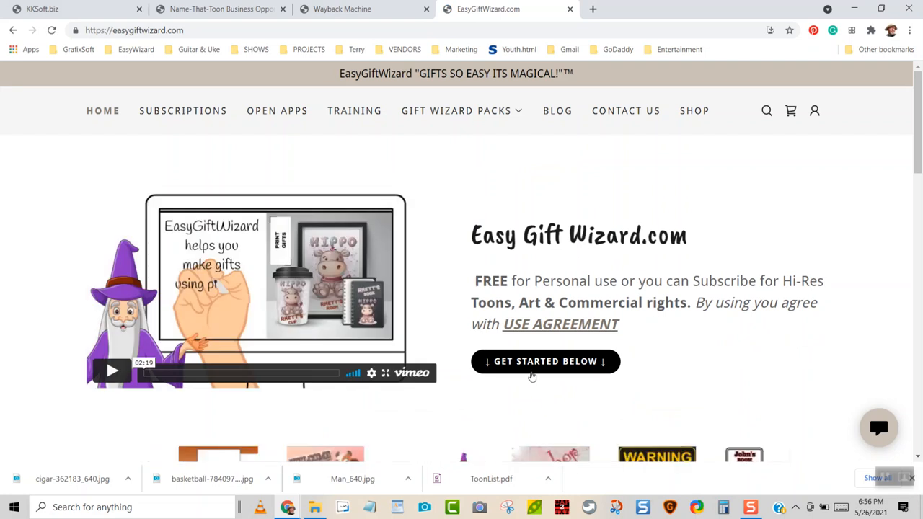
# View the free use, guest members' and members' entrances on the EasyGiftWizard home page
pyautogui.click(530, 366)
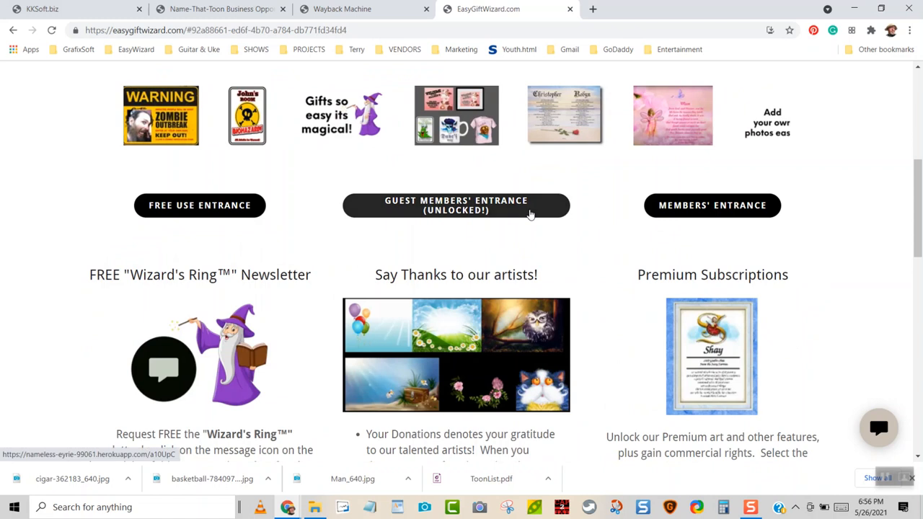
pyautogui.scroll(3, 529, 212)
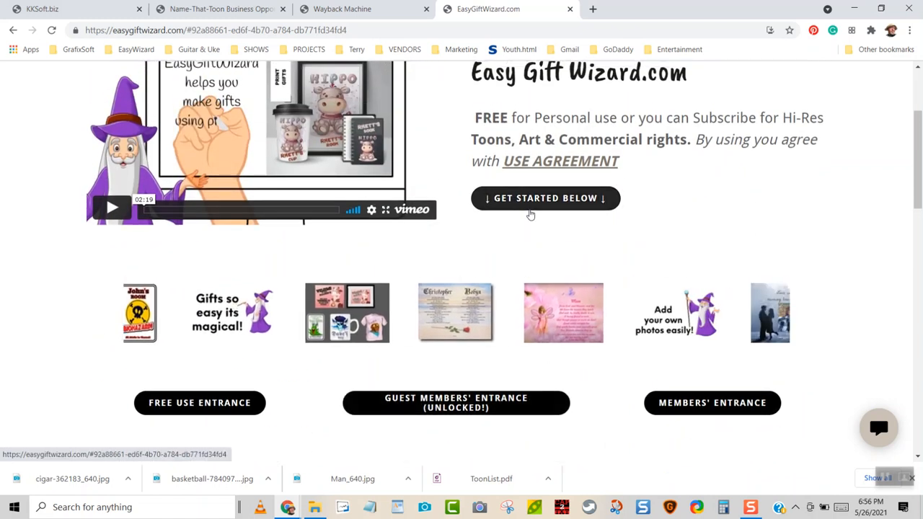
pyautogui.scroll(2, 530, 215)
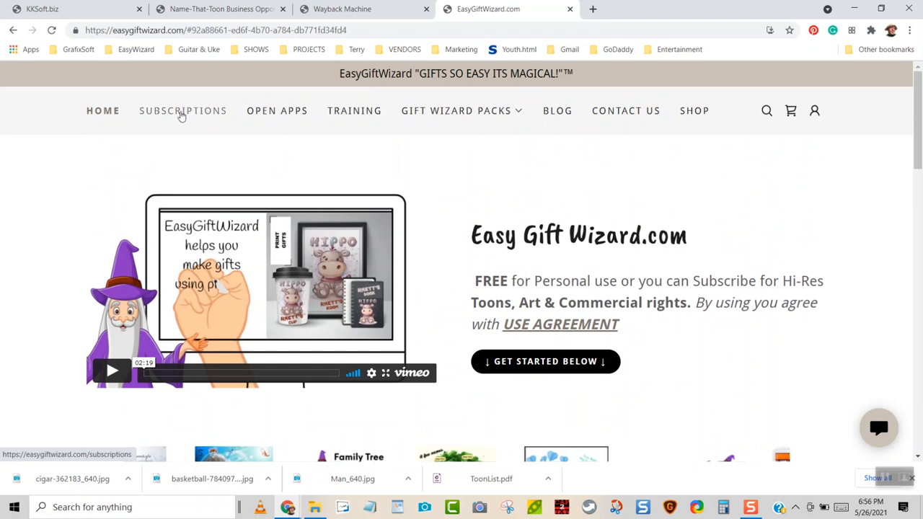
# Review the subscription request section and its pricing options on the Subscriptions page
pyautogui.click(181, 115)
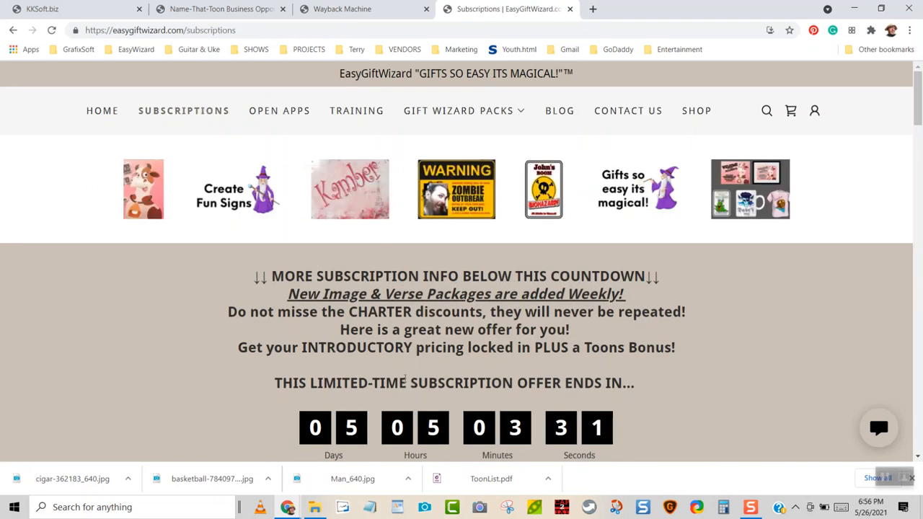
pyautogui.scroll(-3, 408, 361)
pyautogui.click(433, 306)
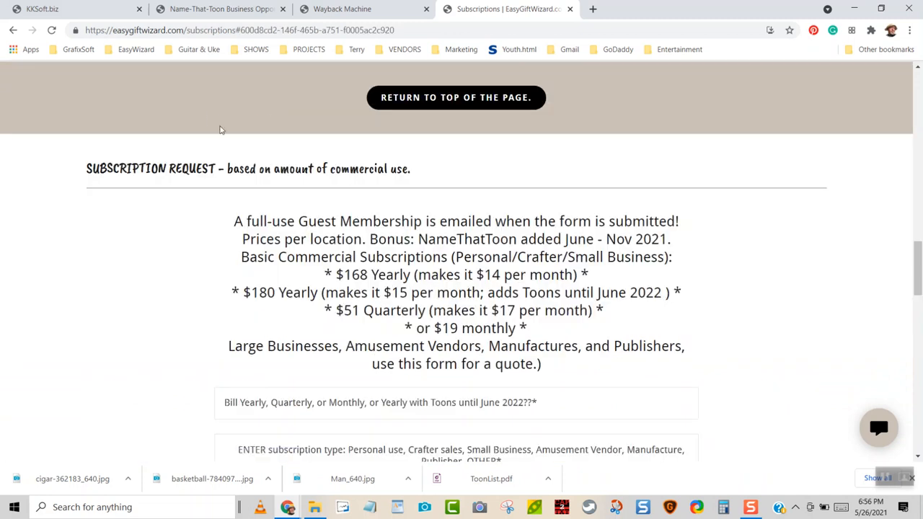
pyautogui.scroll(10, 221, 128)
pyautogui.scroll(2, 221, 128)
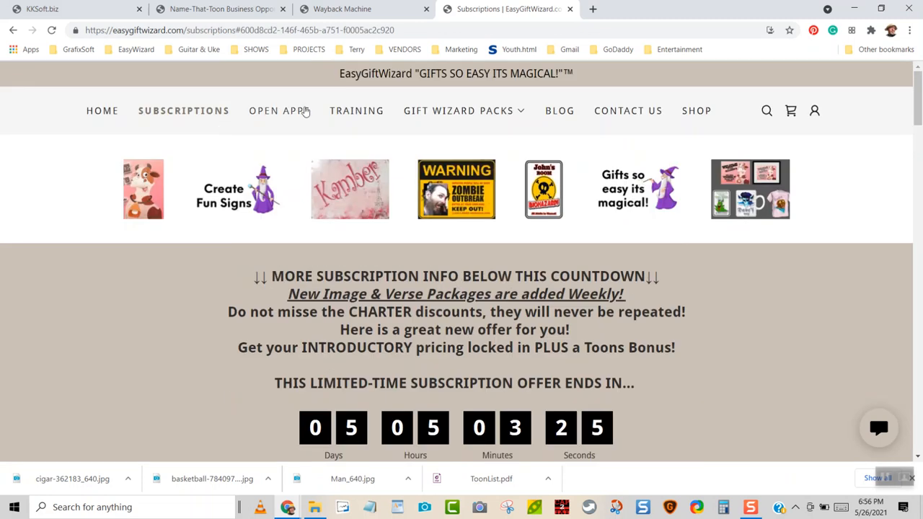
# Launch the gift app through the unlocked guest members' entrance on the Open Apps page
pyautogui.click(292, 114)
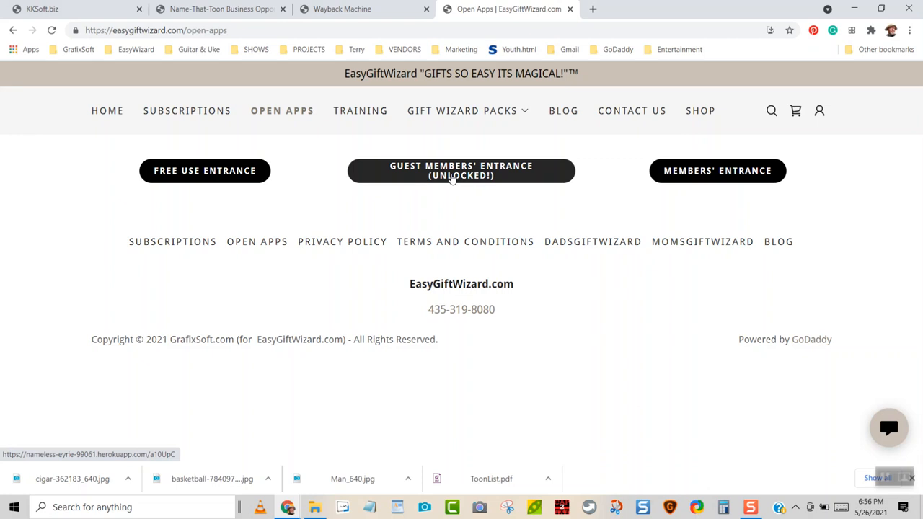
pyautogui.click(452, 178)
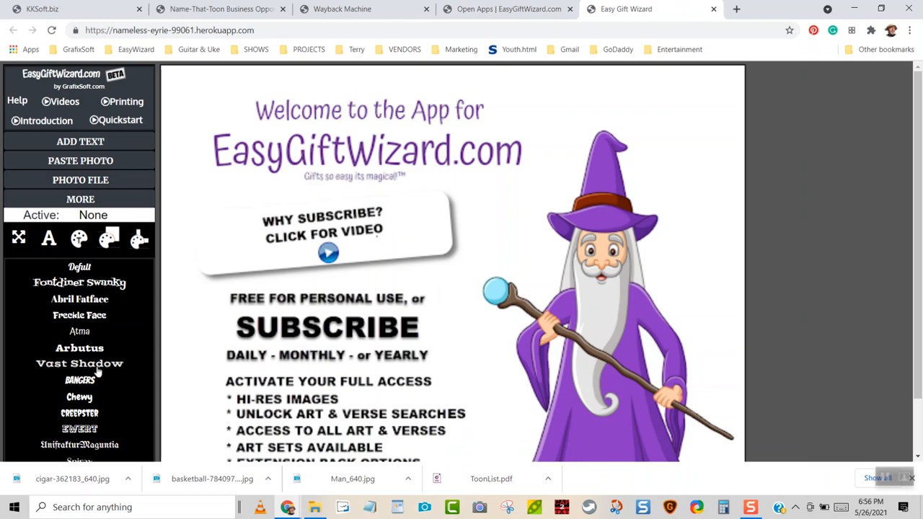
# Search Windows for "snip", launch Snip & Sketch, and return to the EasyGiftWizard app in the browser
pyautogui.click(77, 508)
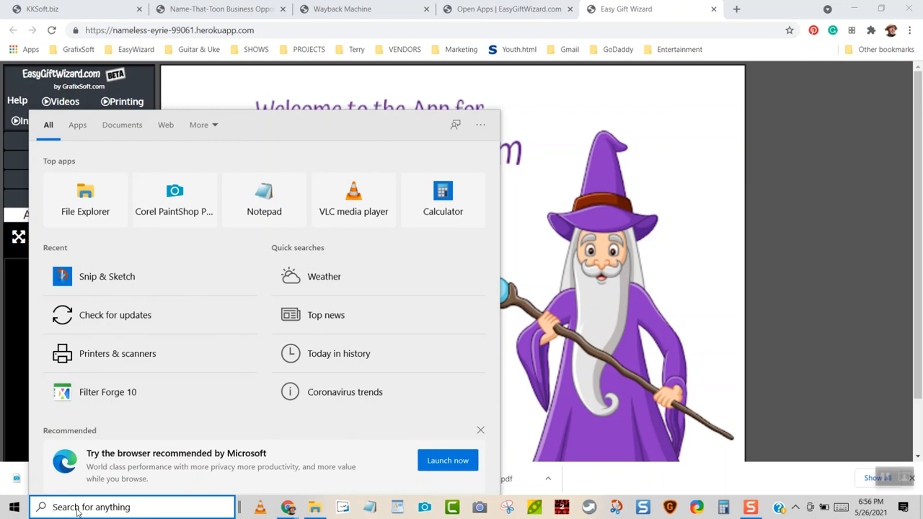
pyautogui.write('snip')
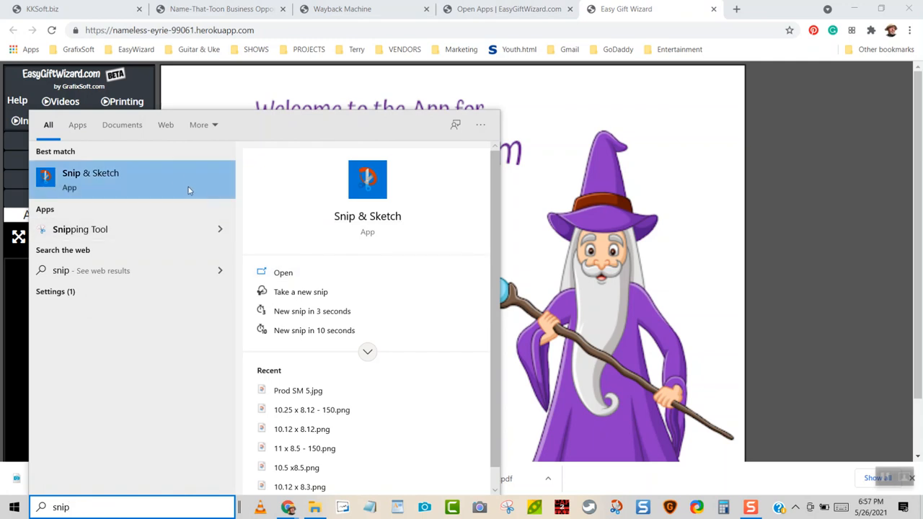
pyautogui.click(165, 172)
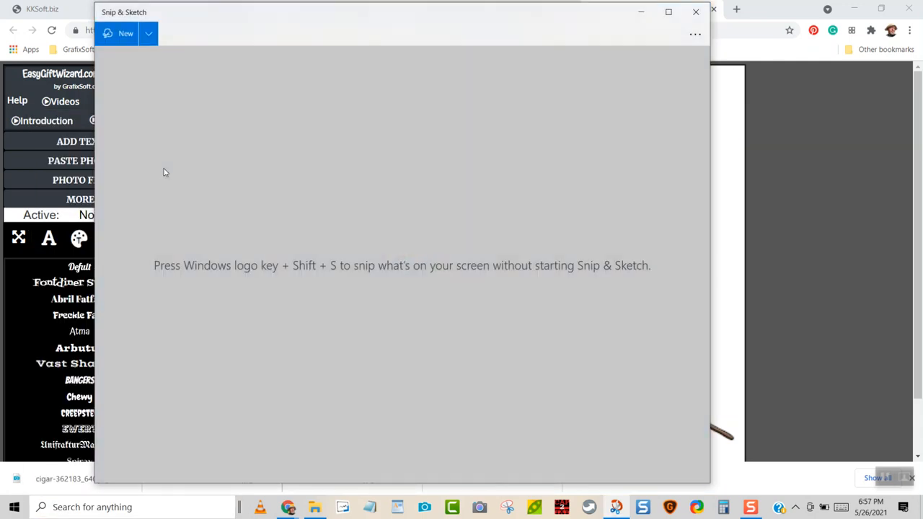
pyautogui.click(19, 338)
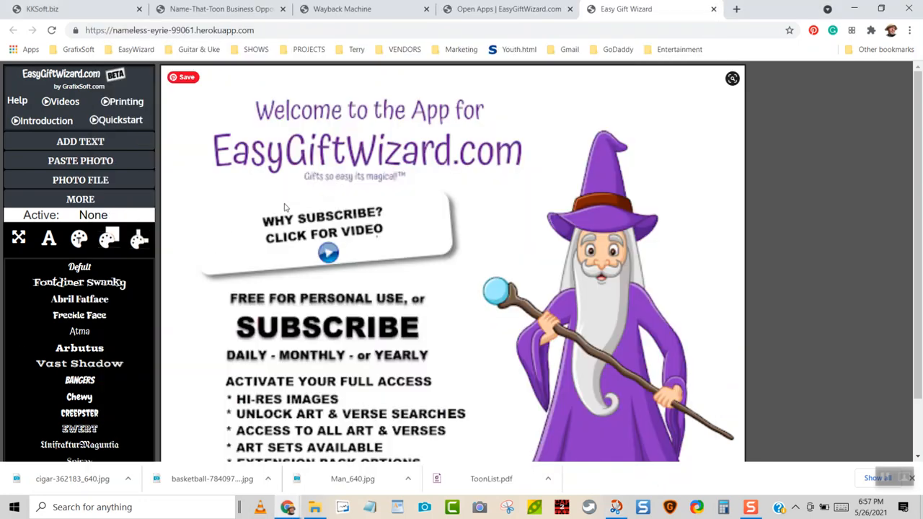
# Switch the app to full screen and browse the NameThatToon category of backgrounds
pyautogui.click(18, 238)
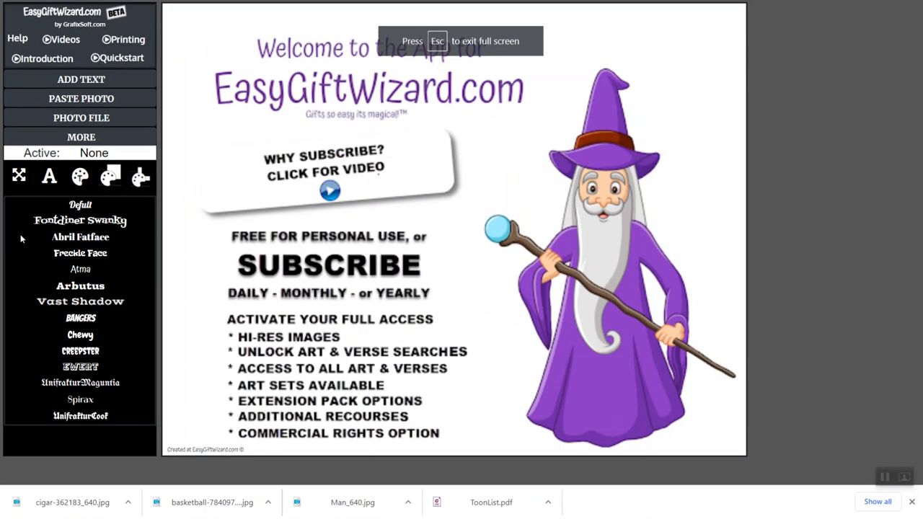
pyautogui.click(104, 137)
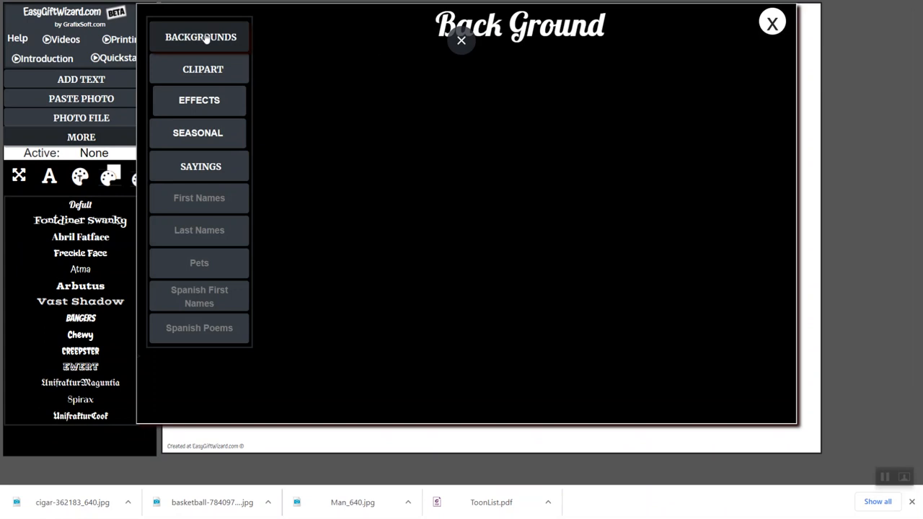
pyautogui.click(206, 38)
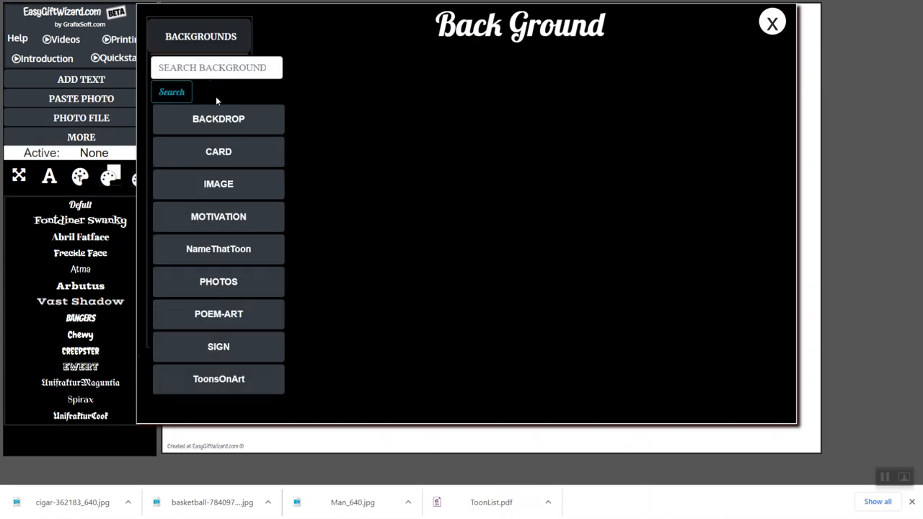
pyautogui.click(226, 249)
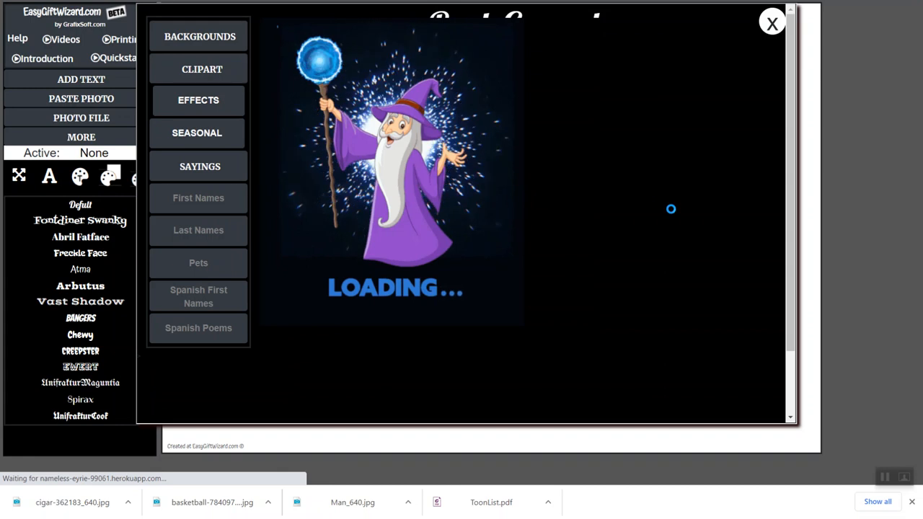
pyautogui.scroll(-10, 671, 214)
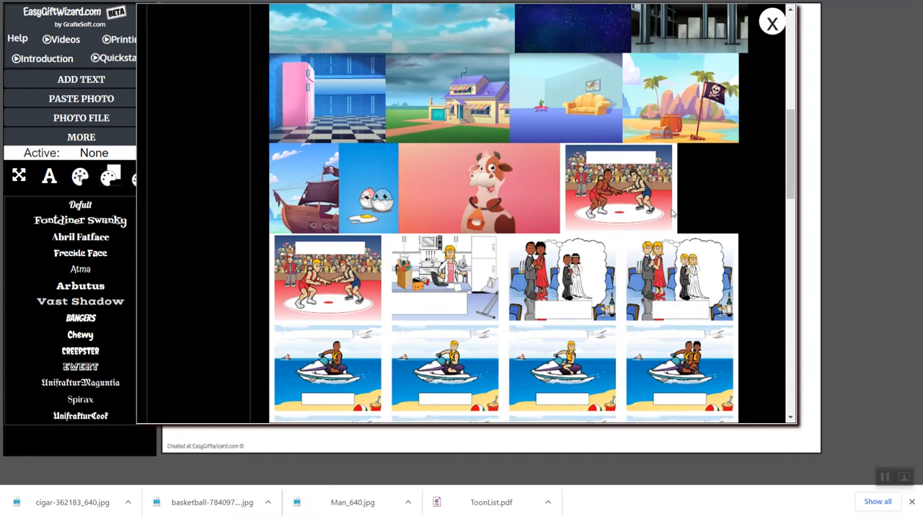
pyautogui.scroll(-15, 670, 213)
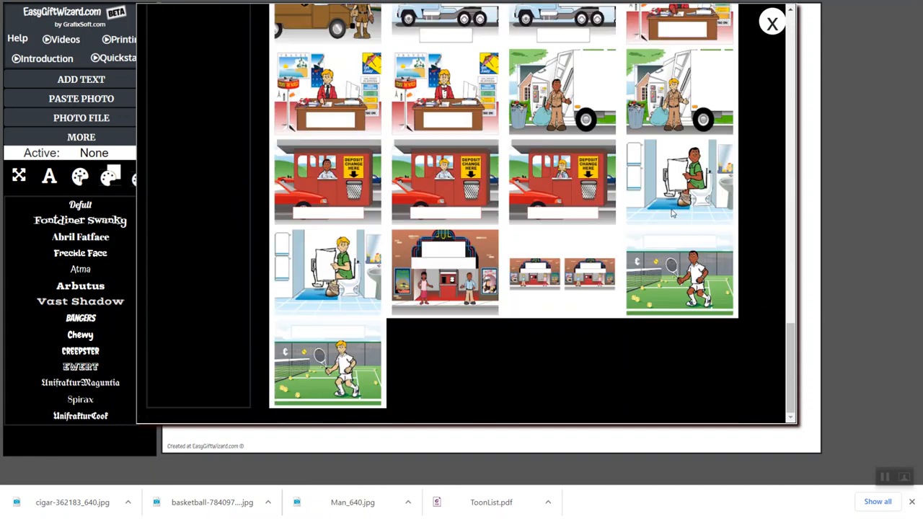
pyautogui.scroll(20, 671, 214)
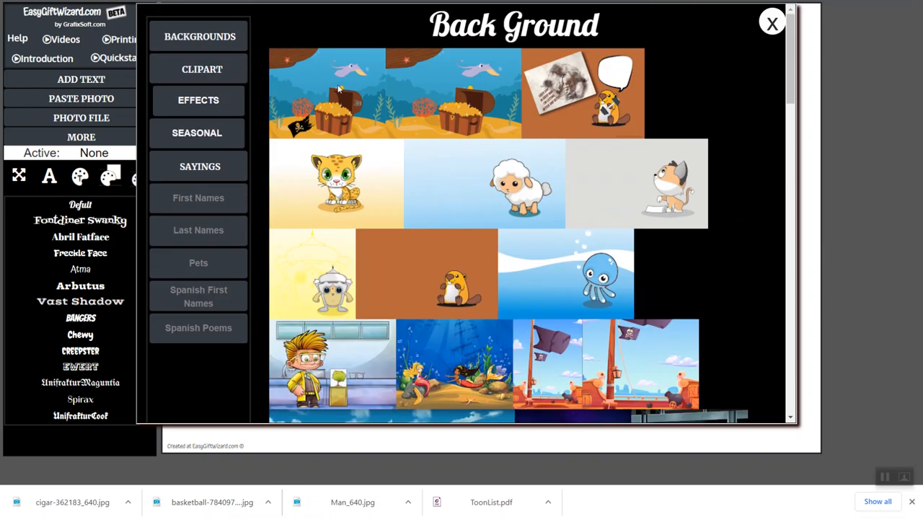
# Search the backgrounds for "Taxi"
pyautogui.click(208, 36)
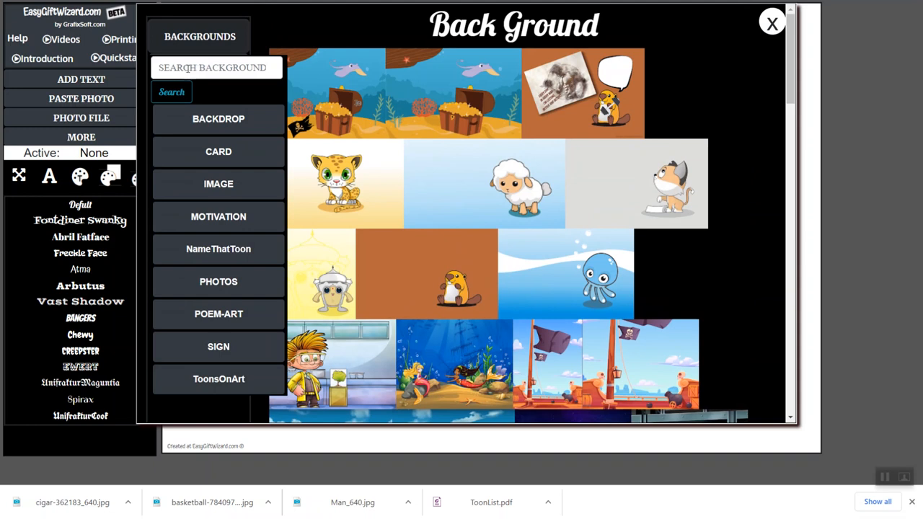
pyautogui.click(192, 67)
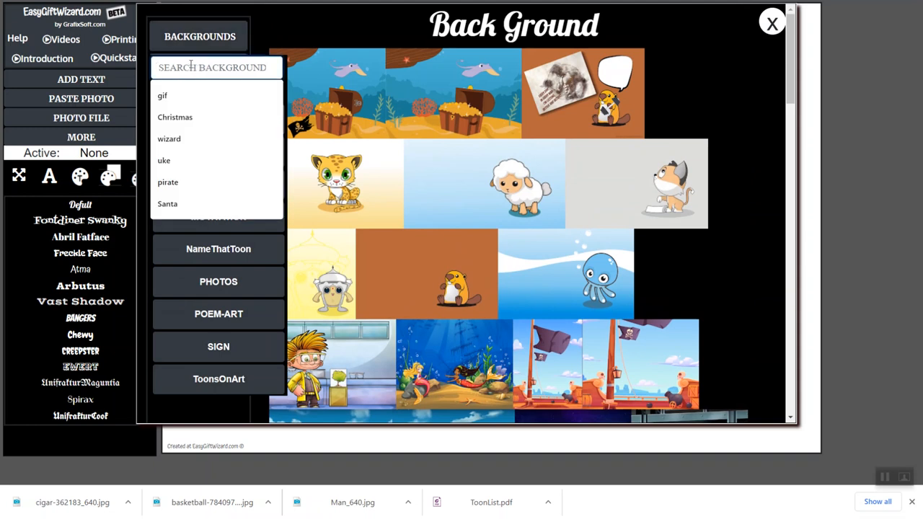
pyautogui.write('Taxi')
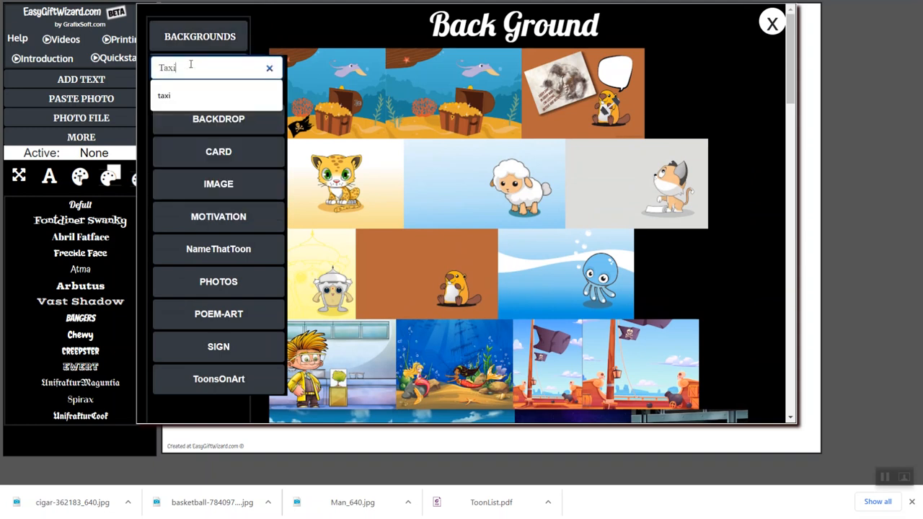
pyautogui.press('Return')
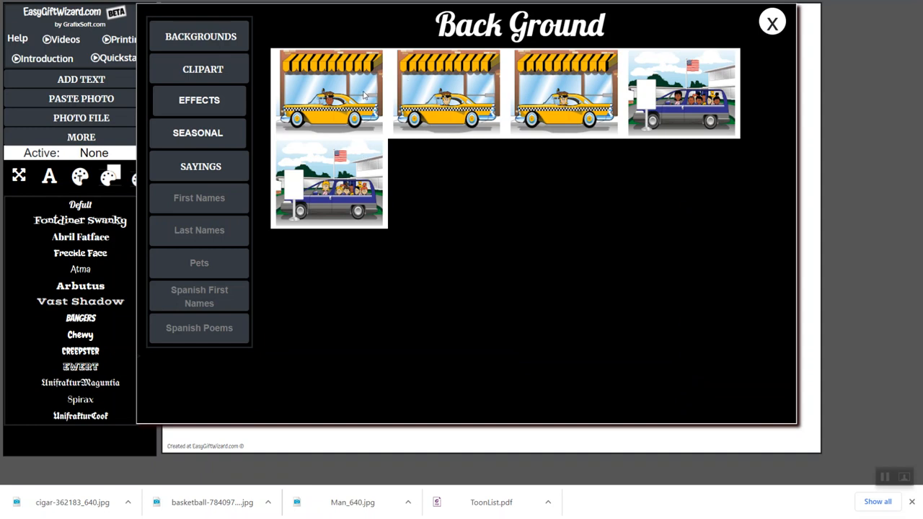
# Search the backgrounds for "cook"
pyautogui.click(188, 39)
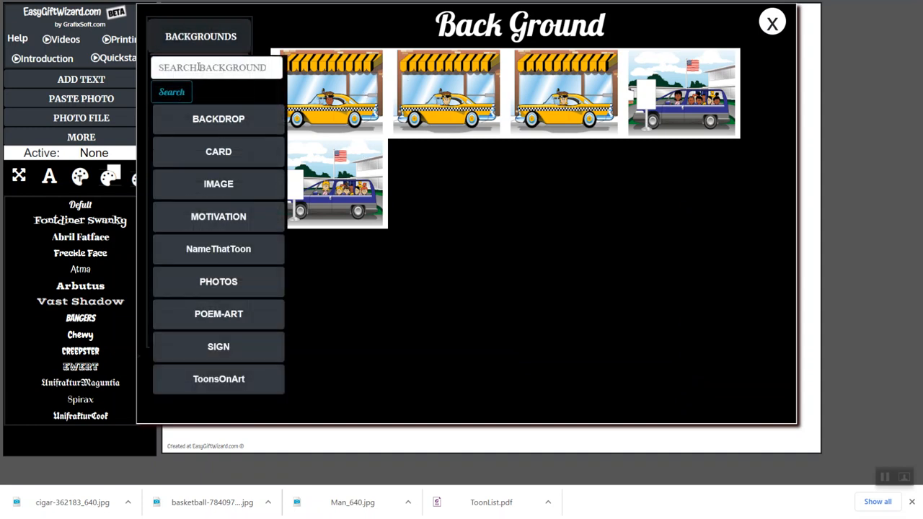
pyautogui.click(199, 67)
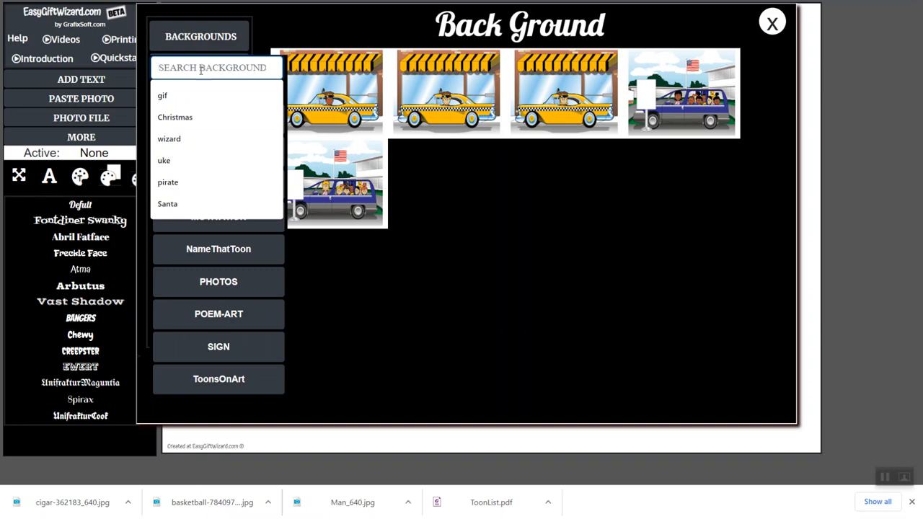
pyautogui.write('cook')
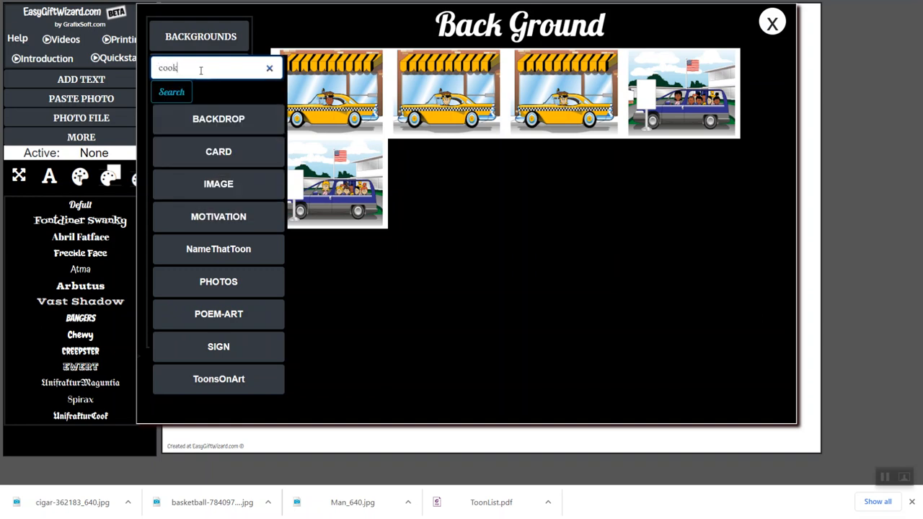
pyautogui.press('Return')
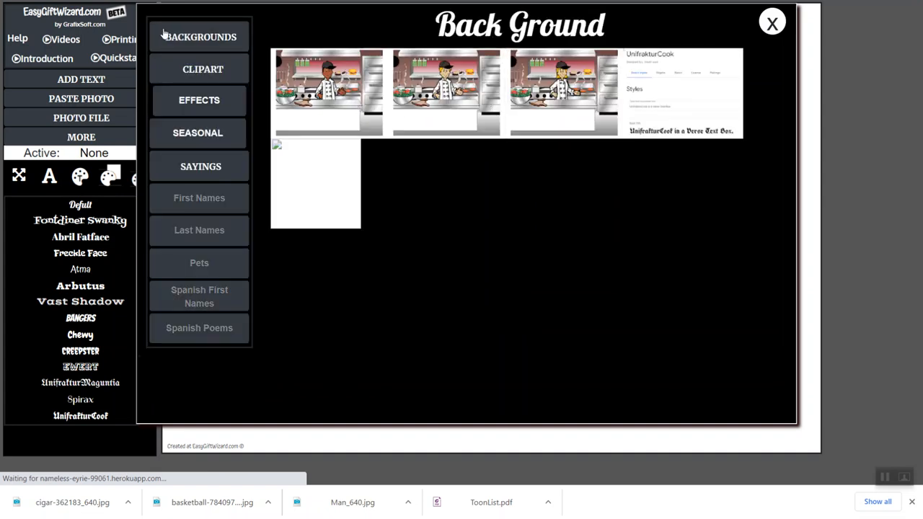
# Search the backgrounds for "award" and apply the one with the blond man in a tuxedo holding a trophy
pyautogui.click(182, 41)
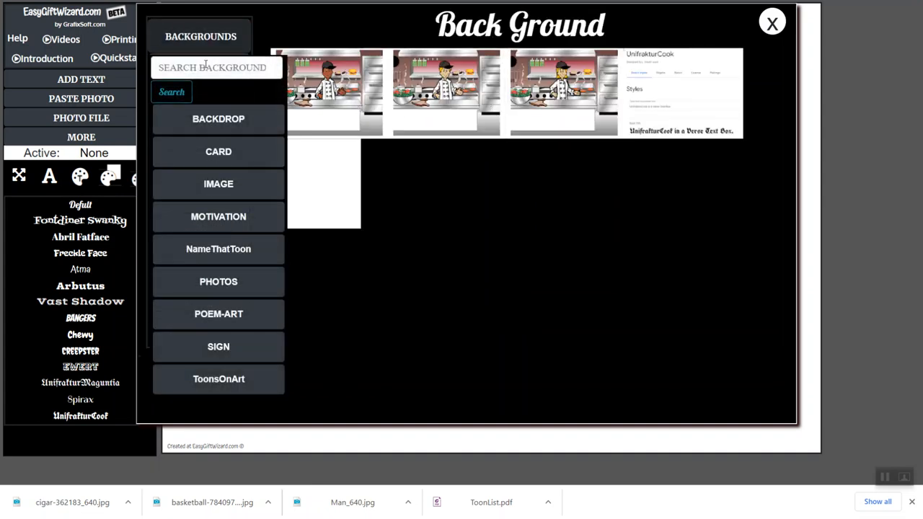
pyautogui.click(206, 66)
pyautogui.write('aw')
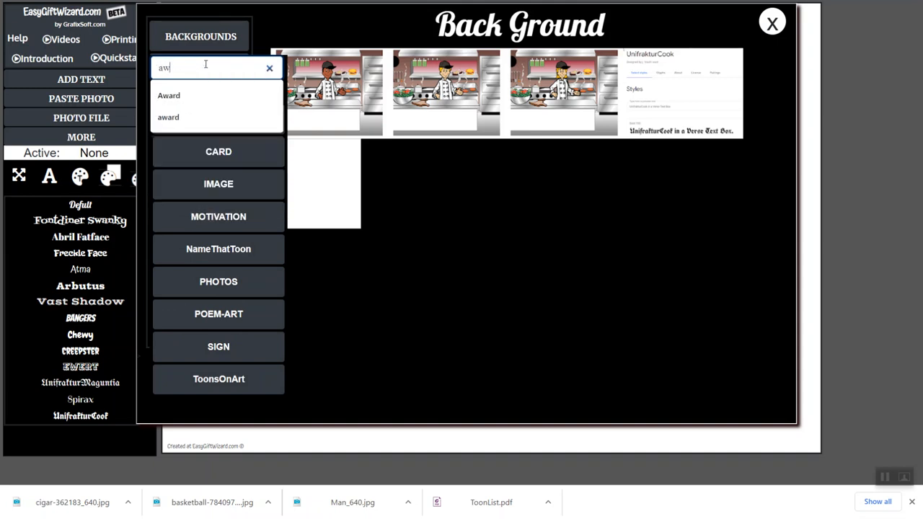
pyautogui.write('ard')
pyautogui.press('Return')
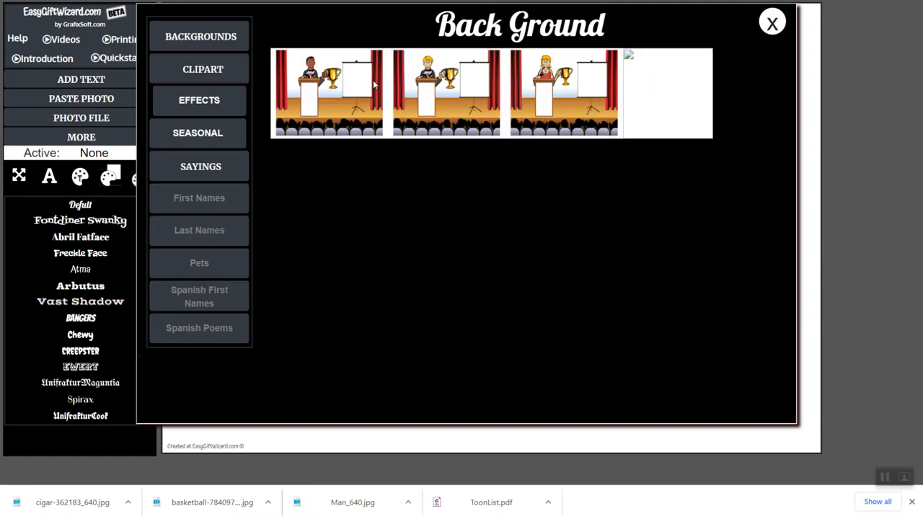
pyautogui.click(447, 93)
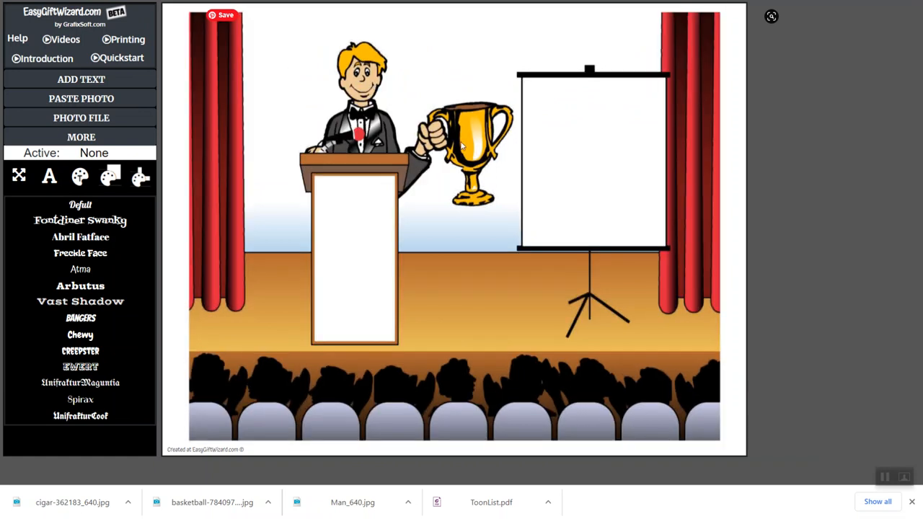
# Add the photo file Man_640.jpg and place it in the upper part of the blank projection screen
pyautogui.click(91, 121)
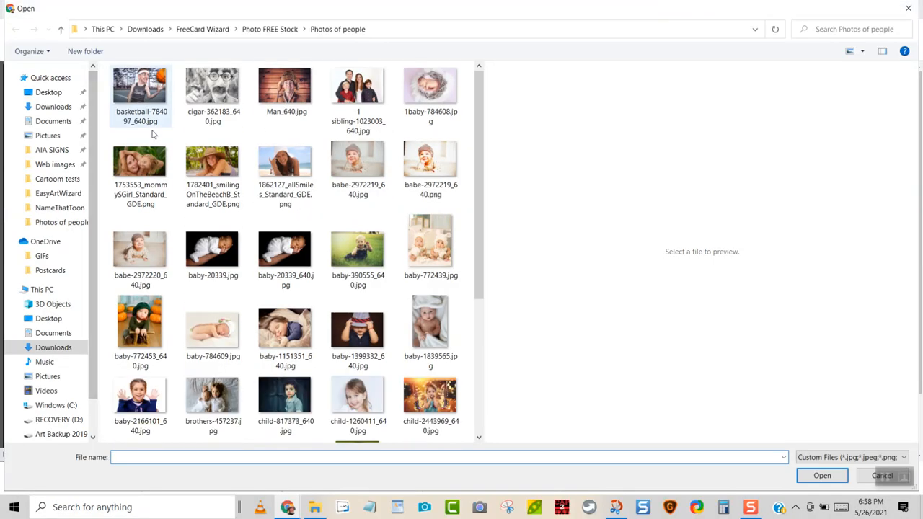
pyautogui.click(293, 86)
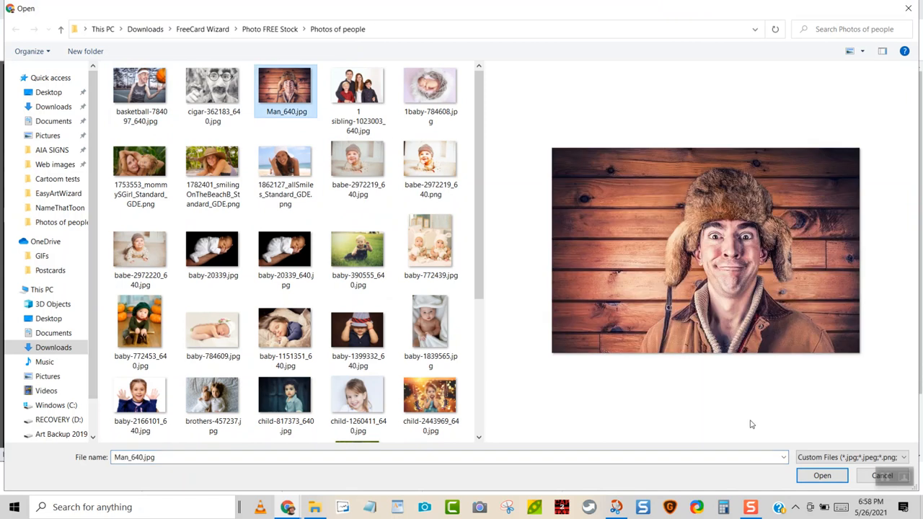
pyautogui.click(823, 476)
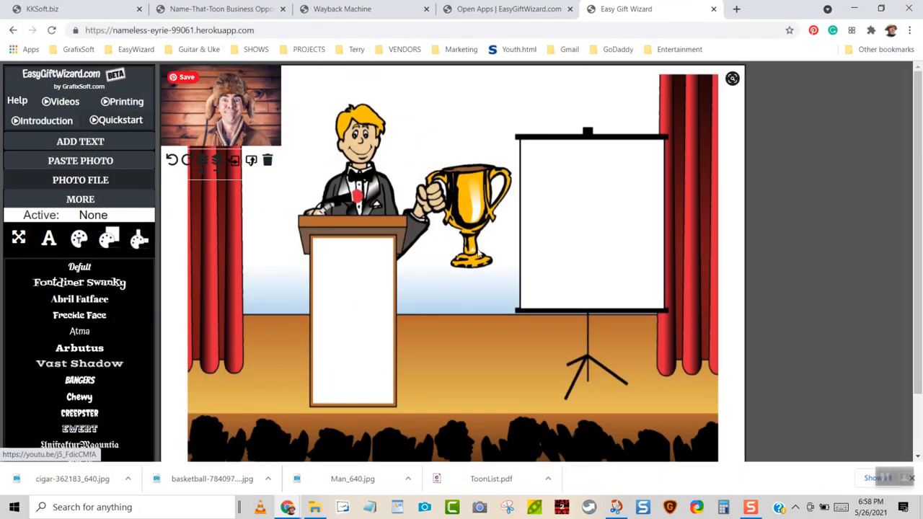
pyautogui.moveTo(204, 105); pyautogui.dragTo(567, 181)
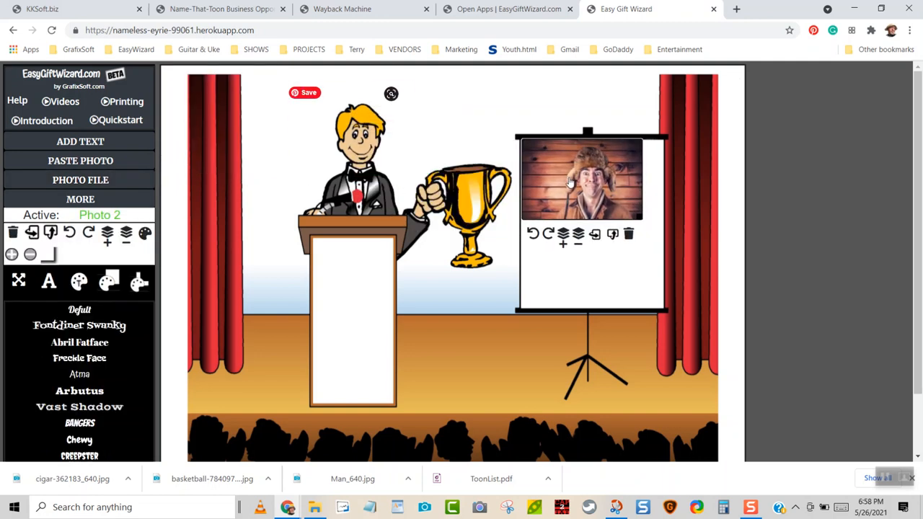
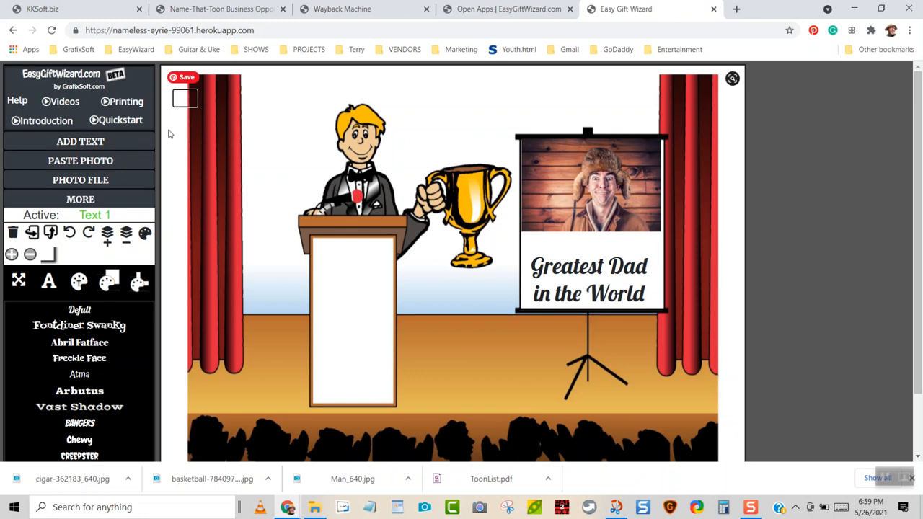
# Enter the dad's full name in the new text box and place it between the photo and the "Greatest Dad in the World" caption
pyautogui.write('Jo')
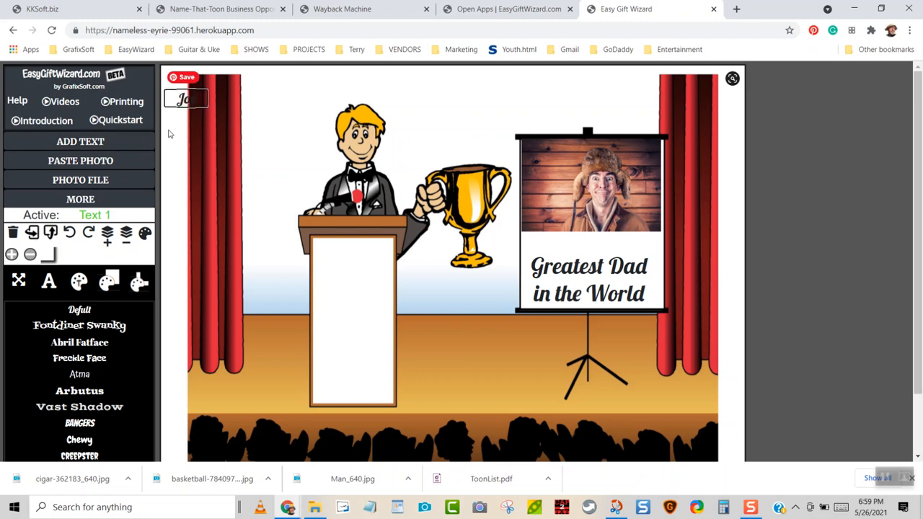
pyautogui.write('e')
pyautogui.moveTo(186, 99); pyautogui.dragTo(593, 246)
pyautogui.write('SMith')
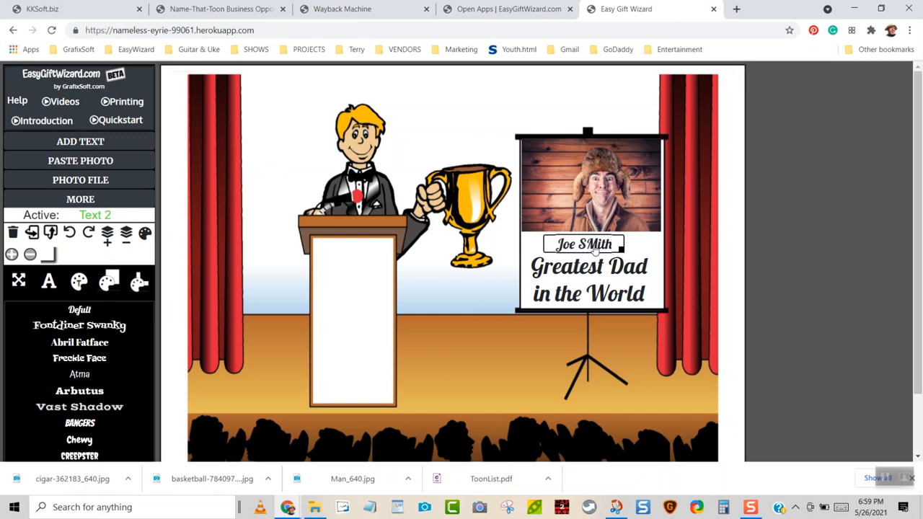
pyautogui.press('BackSpace')
pyautogui.press('BackSpace')
pyautogui.press('BackSpace')
pyautogui.press('BackSpace')
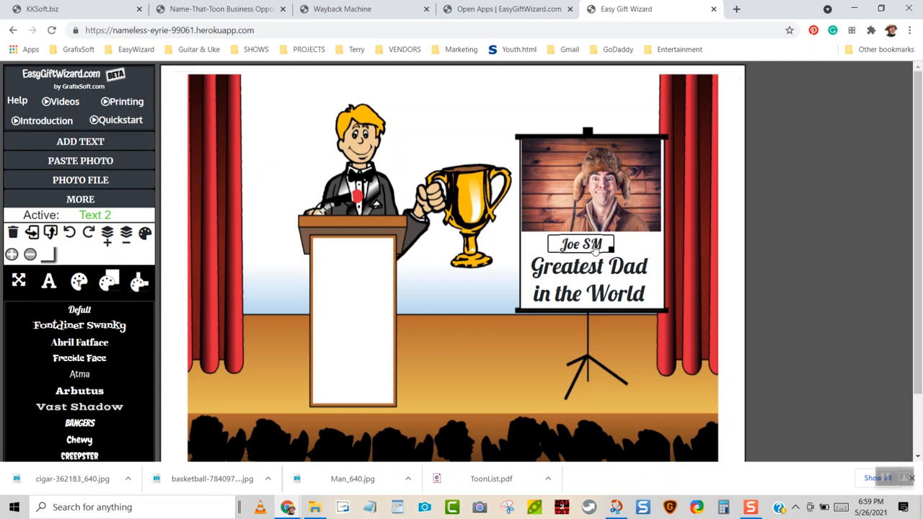
pyautogui.write('mith')
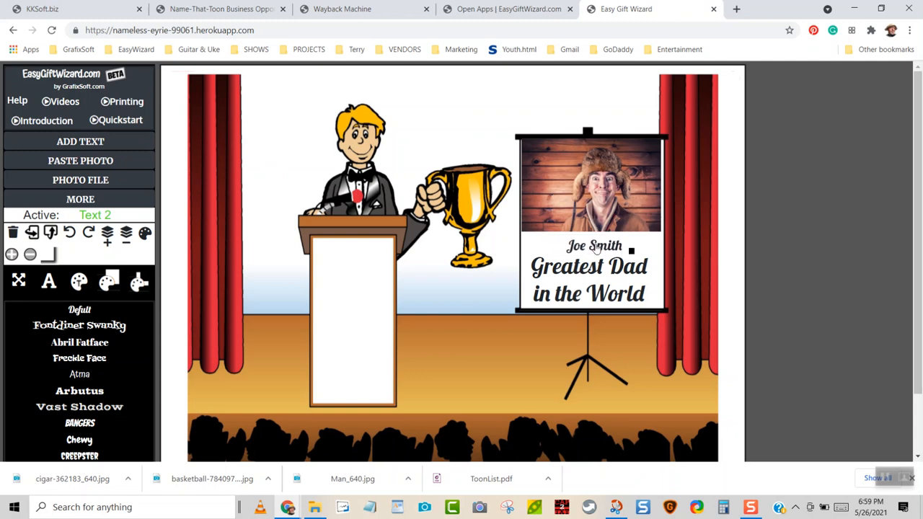
# Apply the Freckle Face font to all text in the design
pyautogui.click(596, 247)
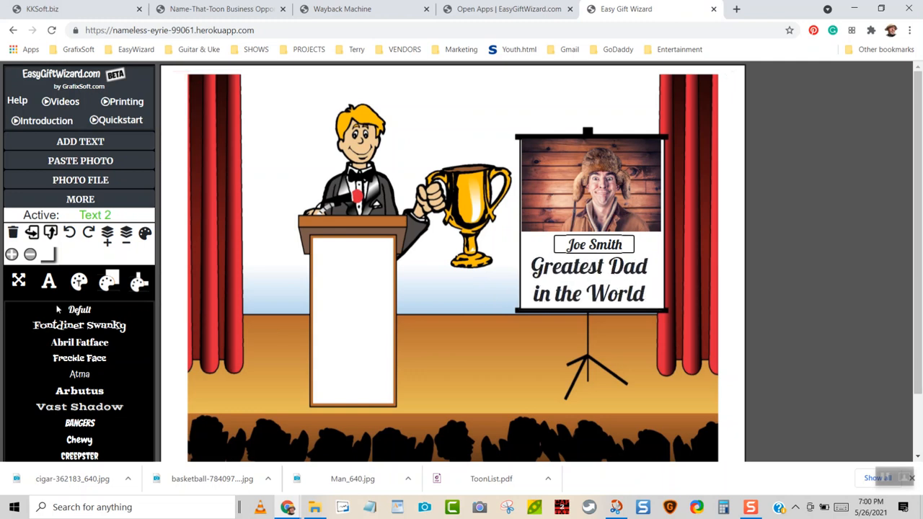
pyautogui.click(48, 282)
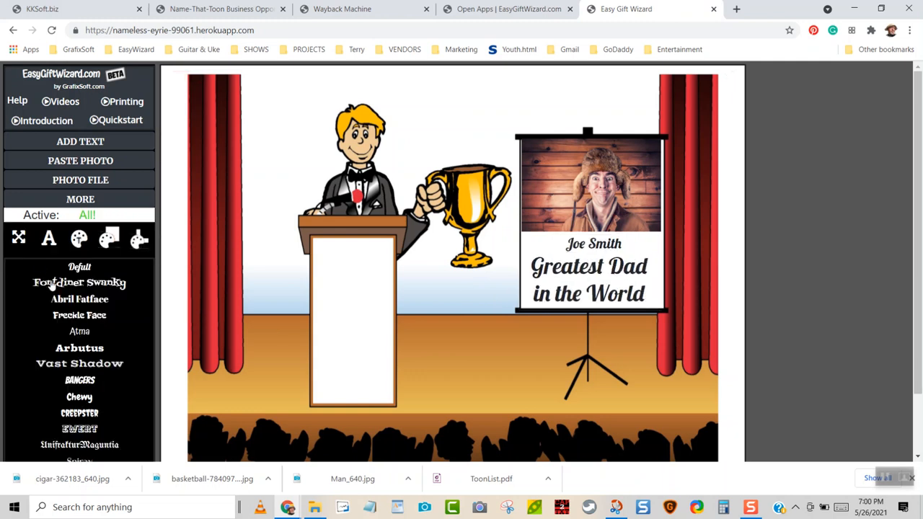
pyautogui.click(71, 318)
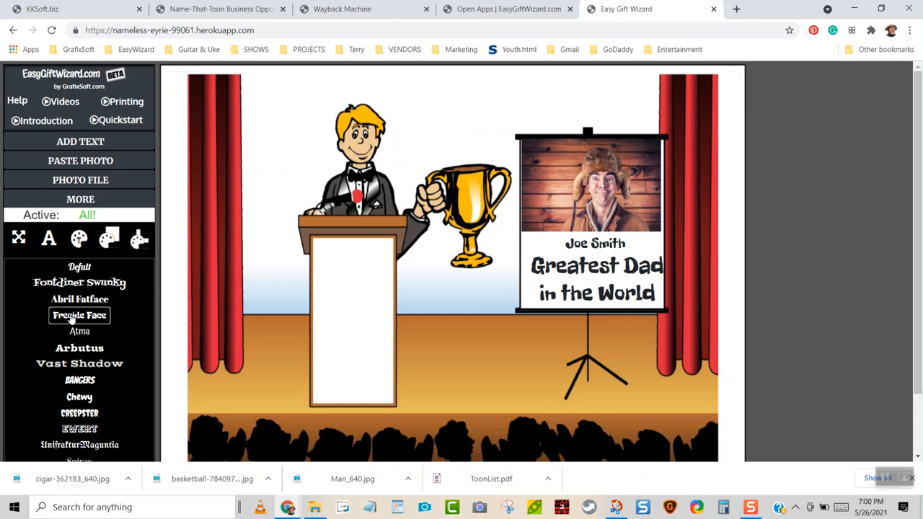
# Reposition the "Greatest Dad in the World" caption and the name line so both sit centred within the projection screen
pyautogui.click(598, 271)
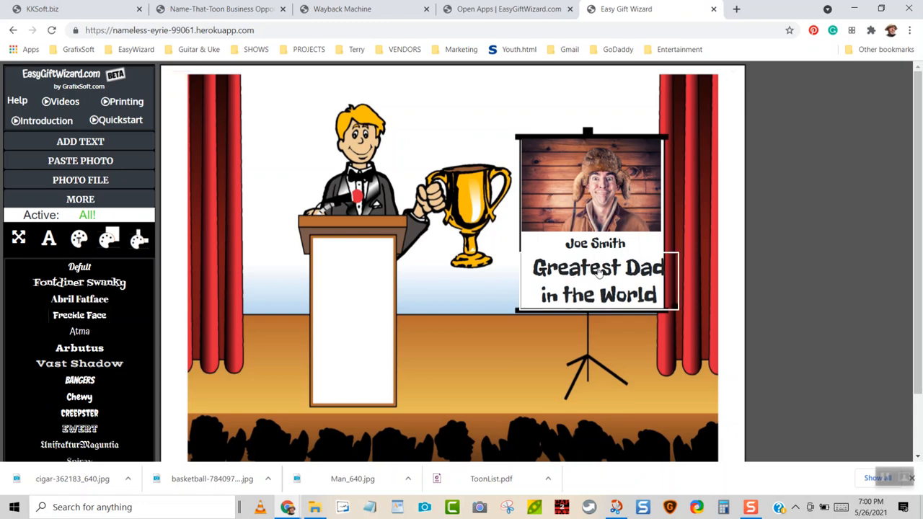
pyautogui.moveTo(598, 271); pyautogui.dragTo(592, 270)
pyautogui.click(599, 245)
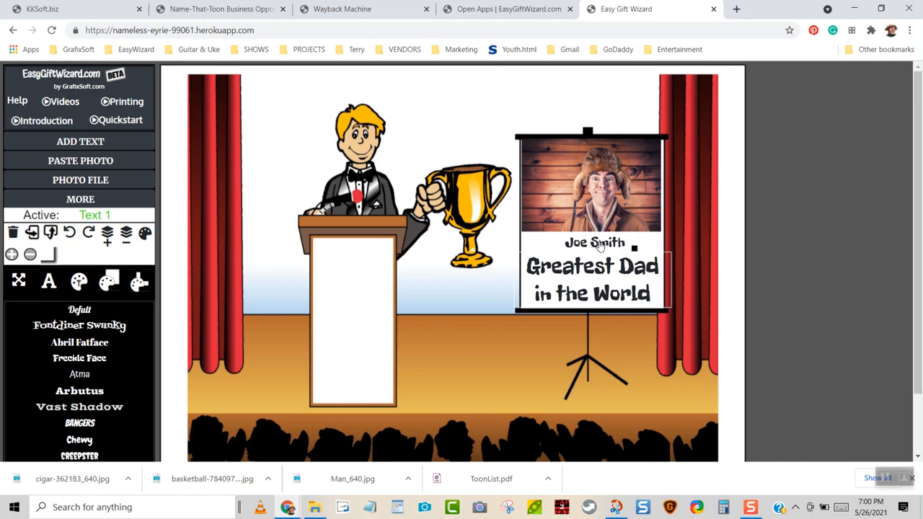
pyautogui.moveTo(598, 244); pyautogui.dragTo(598, 245)
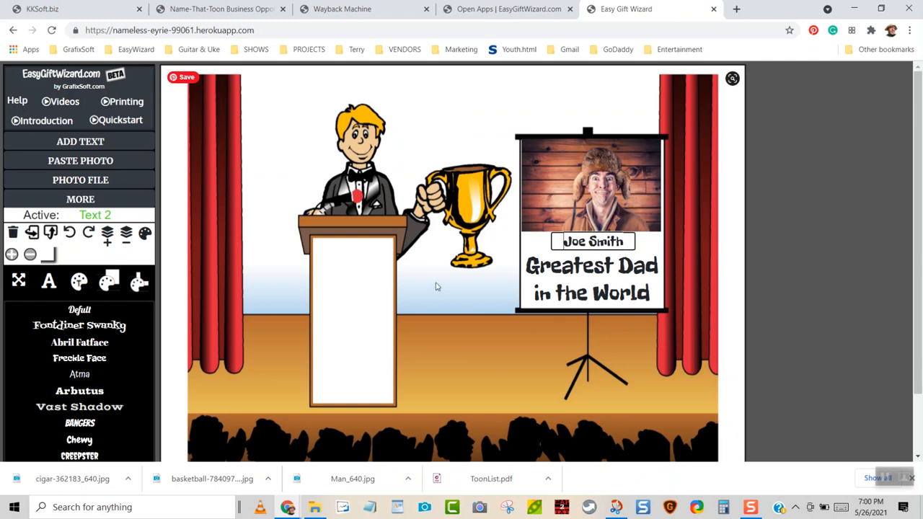
pyautogui.click(591, 244)
pyautogui.moveTo(591, 244); pyautogui.dragTo(591, 248)
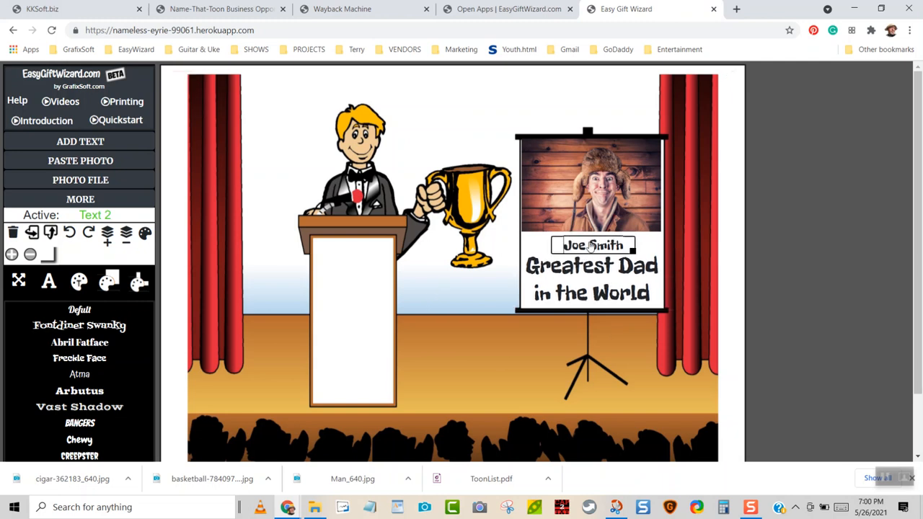
pyautogui.click(434, 298)
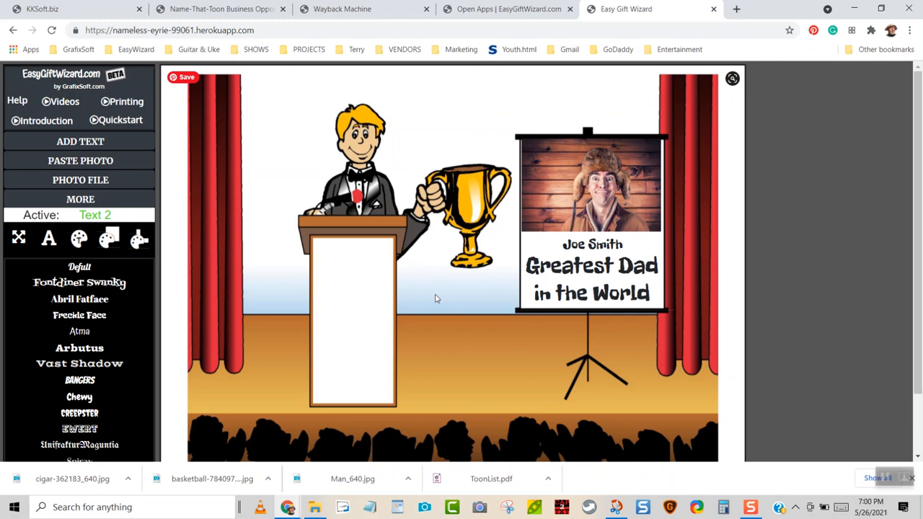
# Insert the cloud-shaped thought bubble from the Toon-Talk clipart category
pyautogui.click(79, 199)
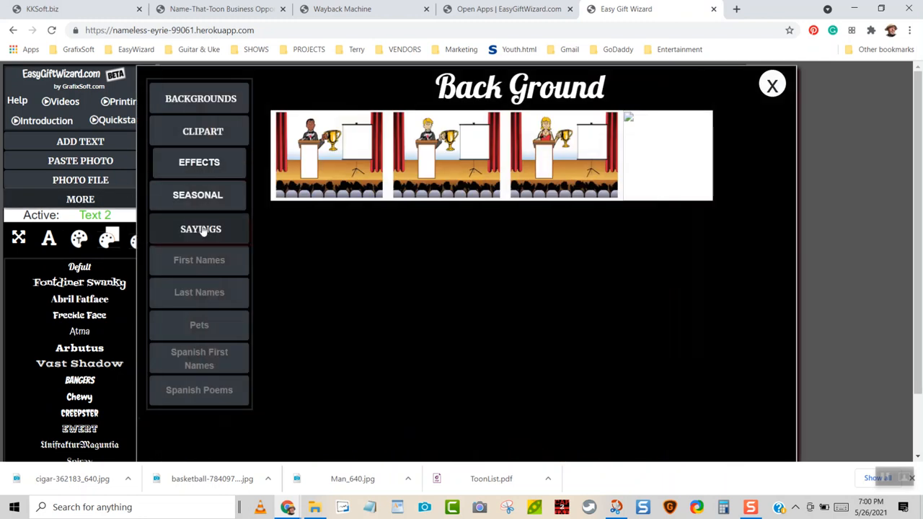
pyautogui.click(204, 136)
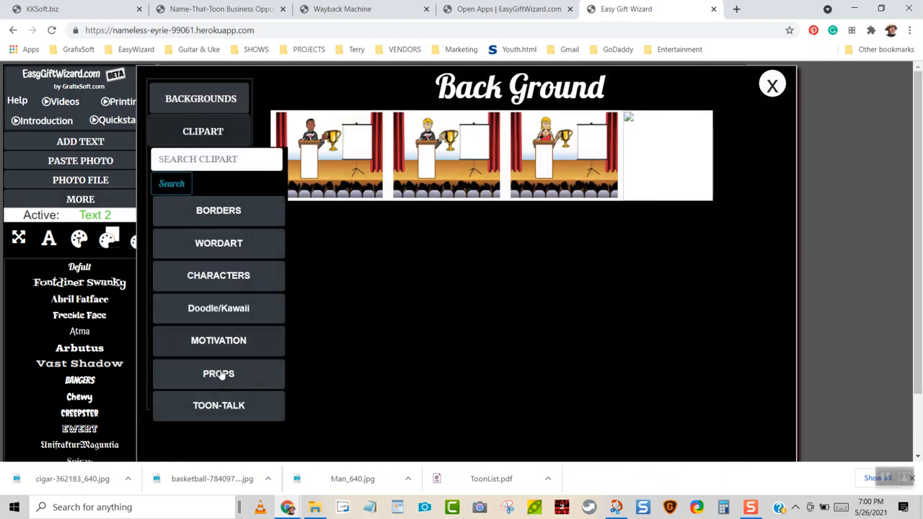
pyautogui.click(226, 406)
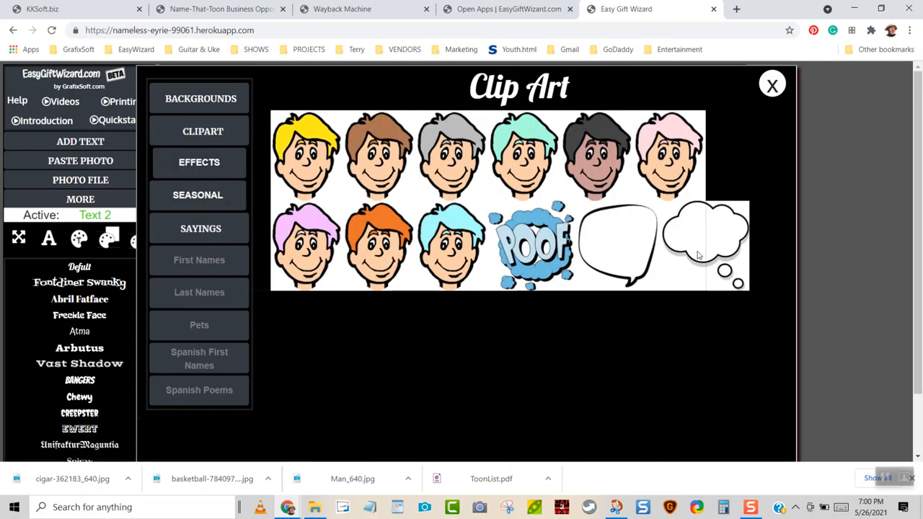
pyautogui.click(707, 247)
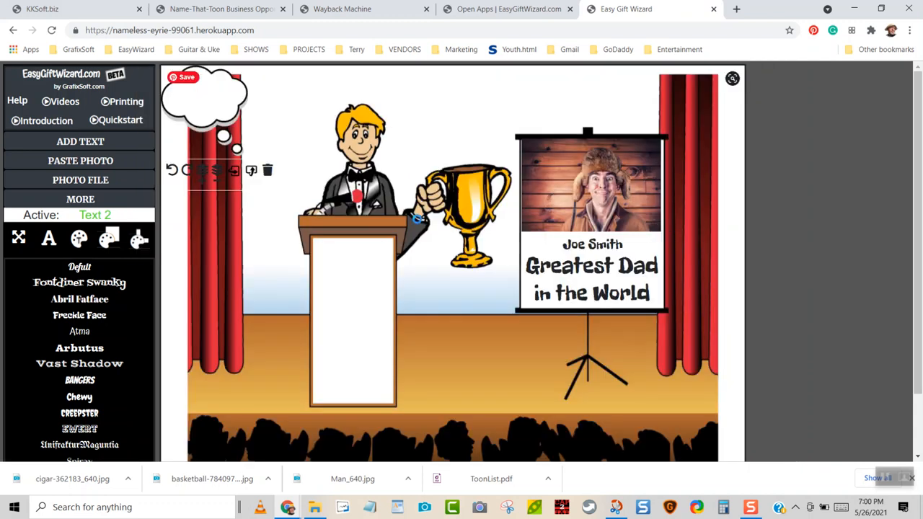
# Tilt and enlarge the thought bubble, positioning it over the curtain so its small circles lead to the presenter's head
pyautogui.moveTo(197, 97); pyautogui.dragTo(264, 111)
pyautogui.moveTo(231, 181); pyautogui.dragTo(240, 187)
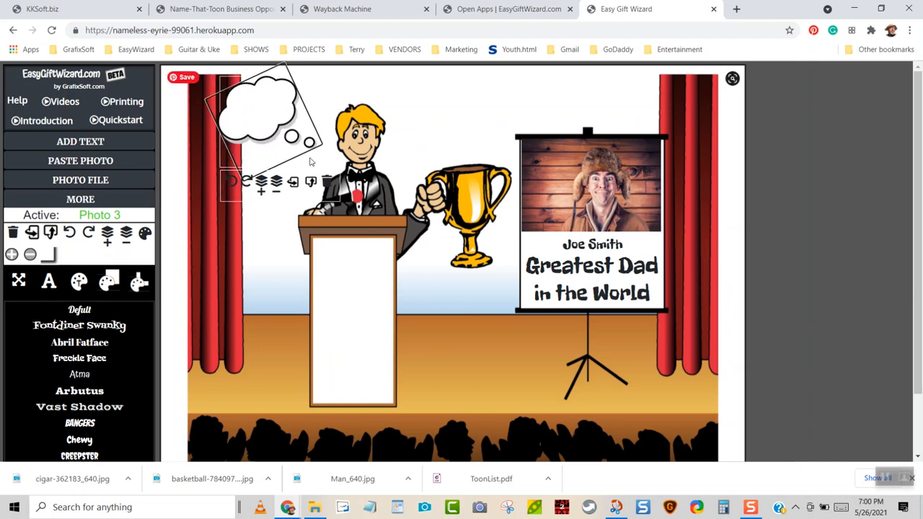
pyautogui.moveTo(304, 174); pyautogui.dragTo(356, 209)
pyautogui.moveTo(313, 145); pyautogui.dragTo(279, 134)
pyautogui.moveTo(216, 224)
pyautogui.mouseDown()
pyautogui.moveTo(228, 229)
pyautogui.moveTo(204, 229)
pyautogui.moveTo(223, 230)
pyautogui.mouseUp()
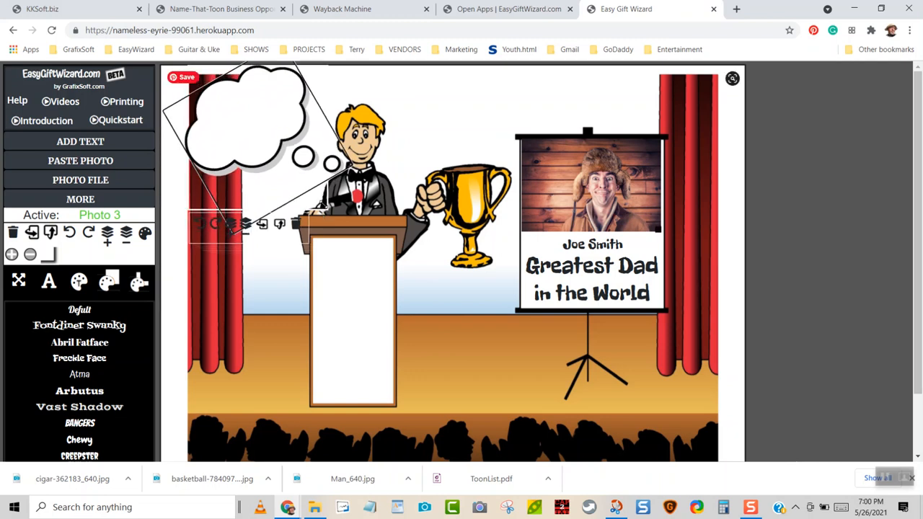
pyautogui.moveTo(326, 207); pyautogui.dragTo(314, 196)
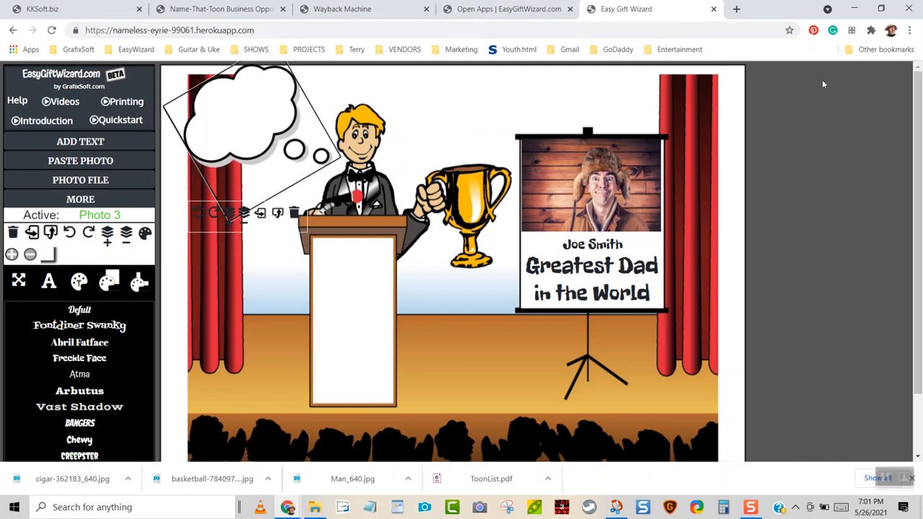
pyautogui.click(795, 128)
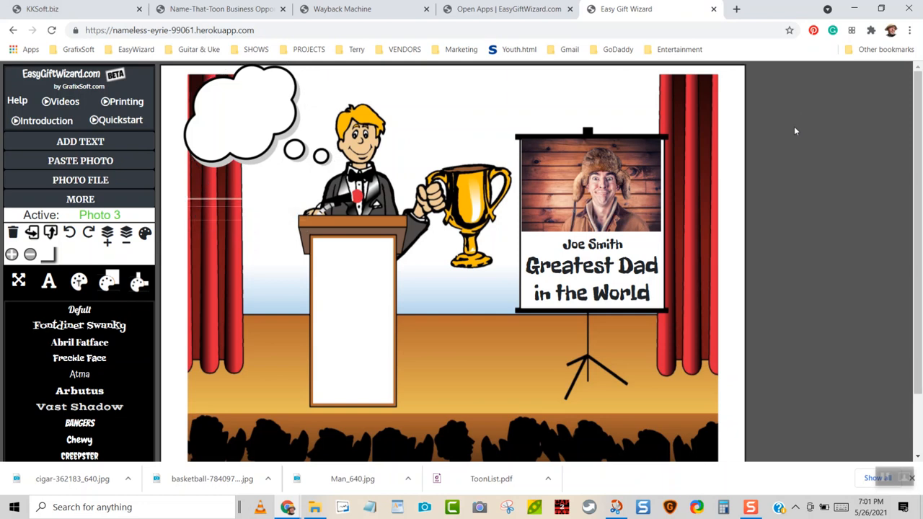
# Add a "Yes I Am !" caption and place it inside the thought bubble
pyautogui.click(70, 143)
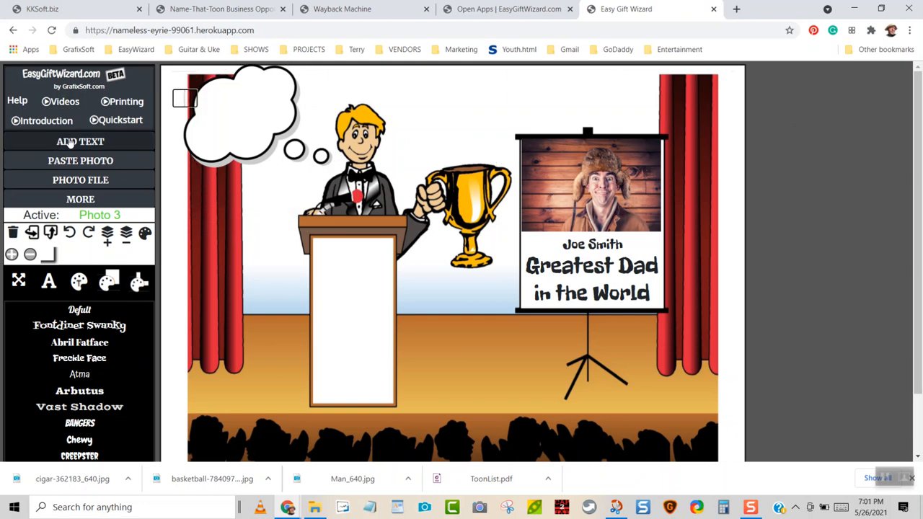
pyautogui.write('Ye! I Am')
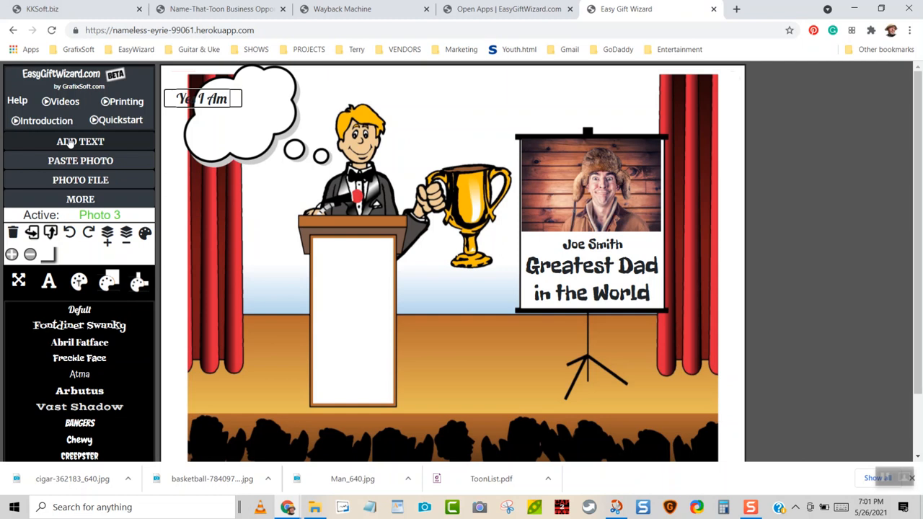
pyautogui.write(' !')
pyautogui.moveTo(204, 100); pyautogui.dragTo(243, 107)
pyautogui.write('s')
pyautogui.click(243, 107)
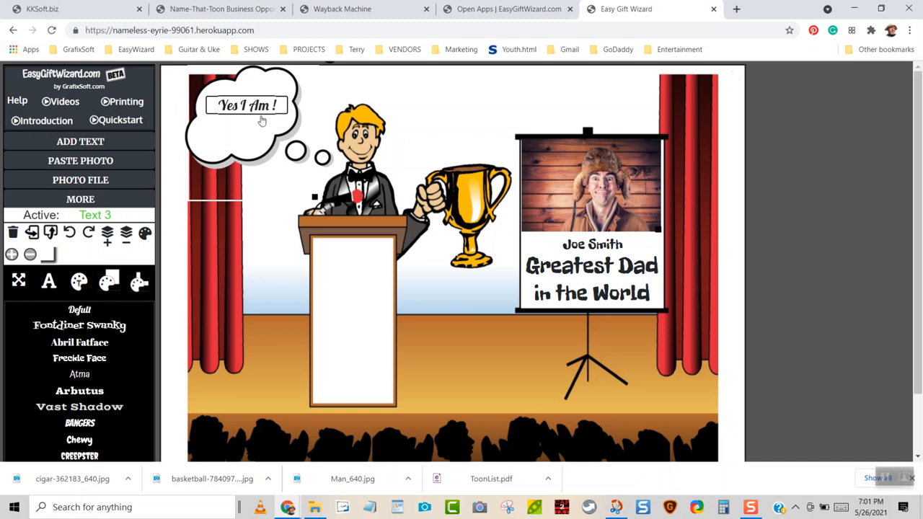
# Enlarge the "Yes I Am !" caption, tilt it counterclockwise and fit it inside the cloud of the thought bubble
pyautogui.scroll(4, 272, 117)
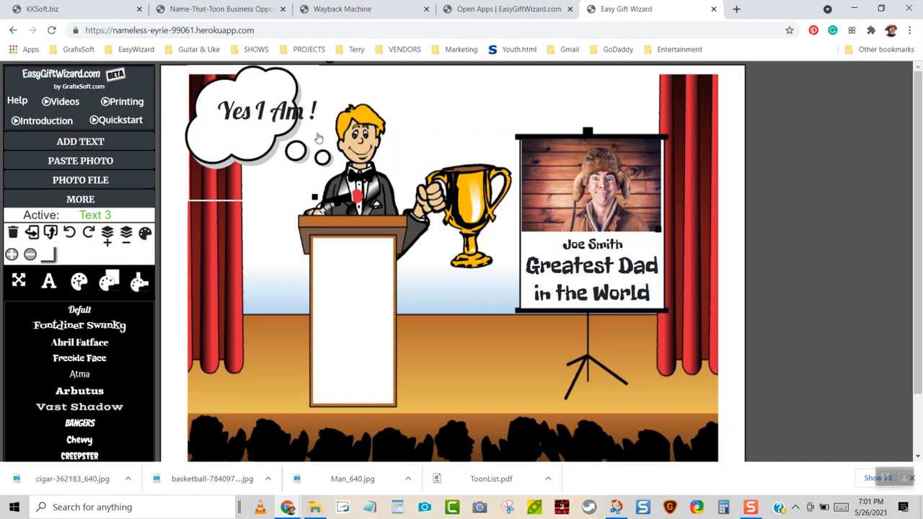
pyautogui.moveTo(271, 118); pyautogui.dragTo(252, 113)
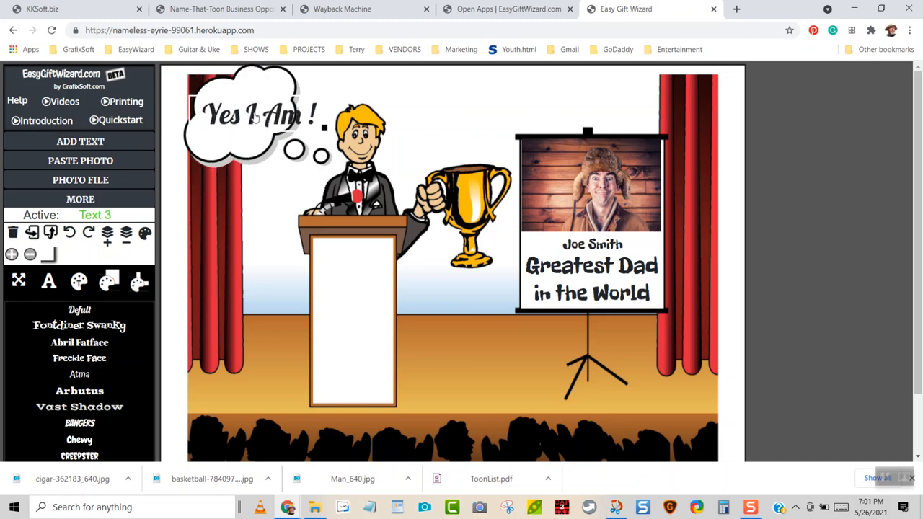
pyautogui.click(70, 233)
pyautogui.click(70, 233)
pyautogui.click(70, 234)
pyautogui.click(70, 233)
pyautogui.click(70, 234)
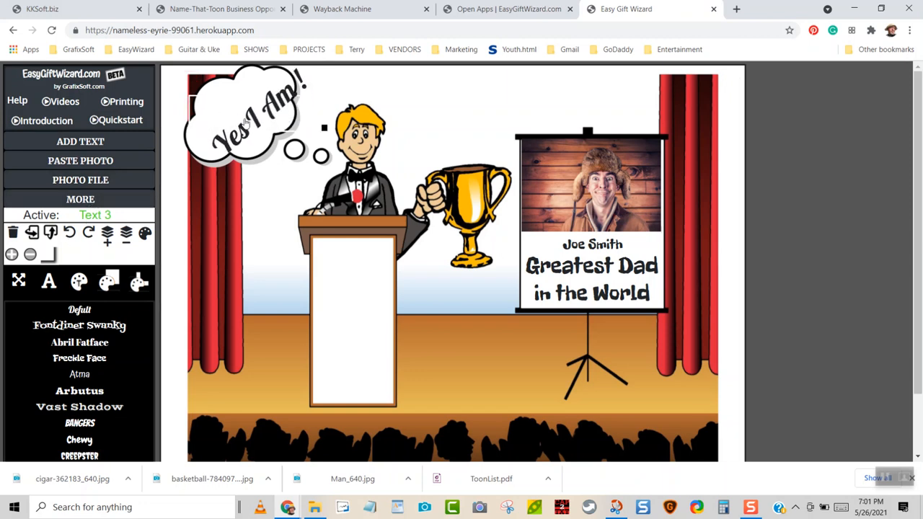
pyautogui.moveTo(238, 119); pyautogui.dragTo(231, 124)
pyautogui.click(231, 124)
pyautogui.click(242, 141)
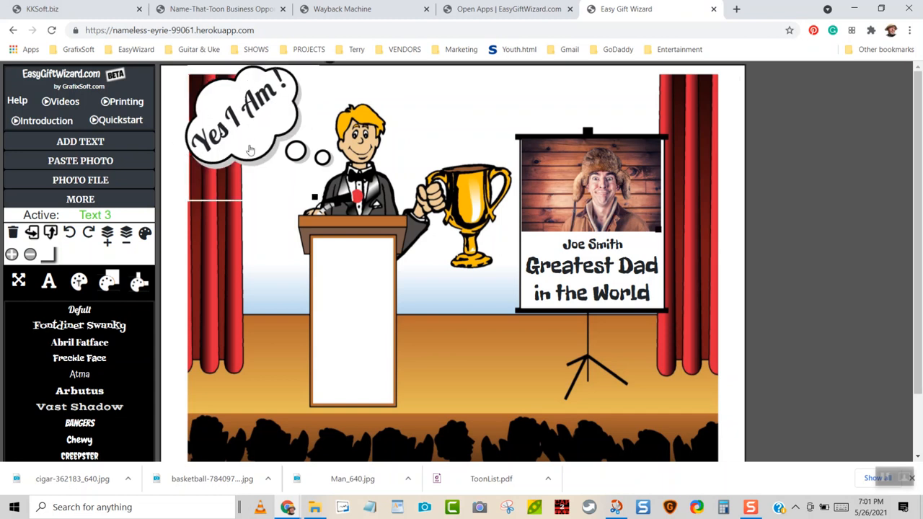
# Rotate the thought bubble and its caption further counterclockwise so the text follows the cloud and the small circles lead to the presenter's head
pyautogui.moveTo(249, 153); pyautogui.dragTo(250, 159)
pyautogui.click(251, 159)
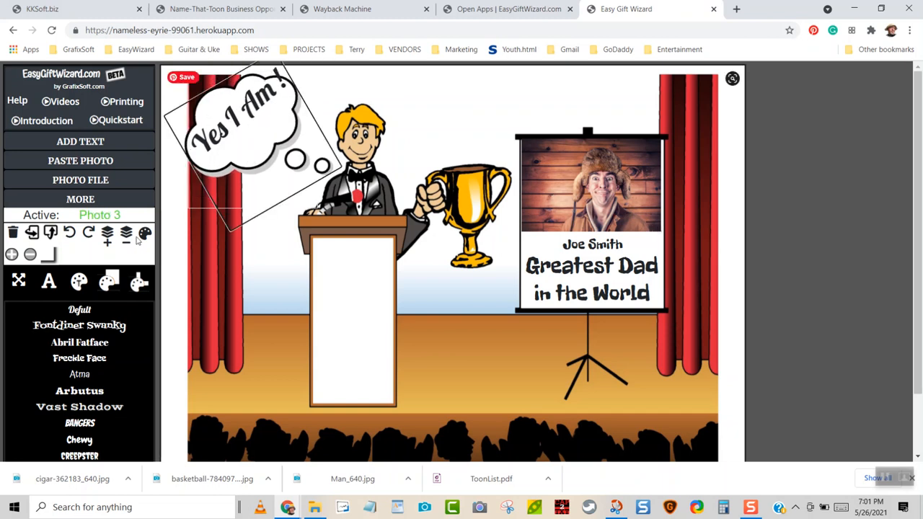
pyautogui.click(69, 231)
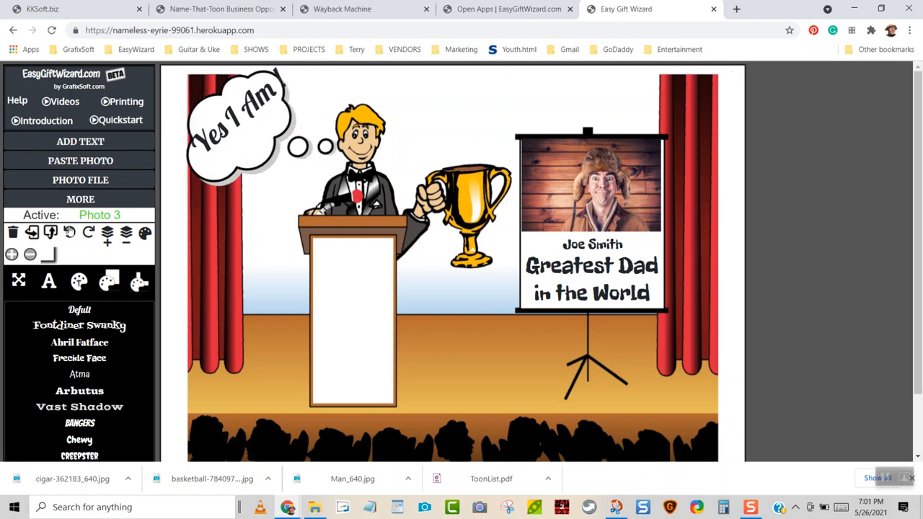
pyautogui.click(229, 122)
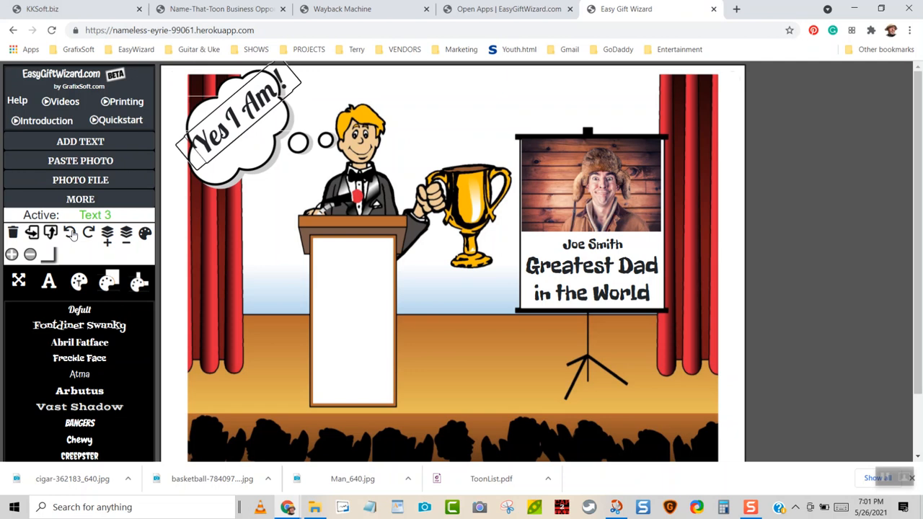
pyautogui.click(69, 233)
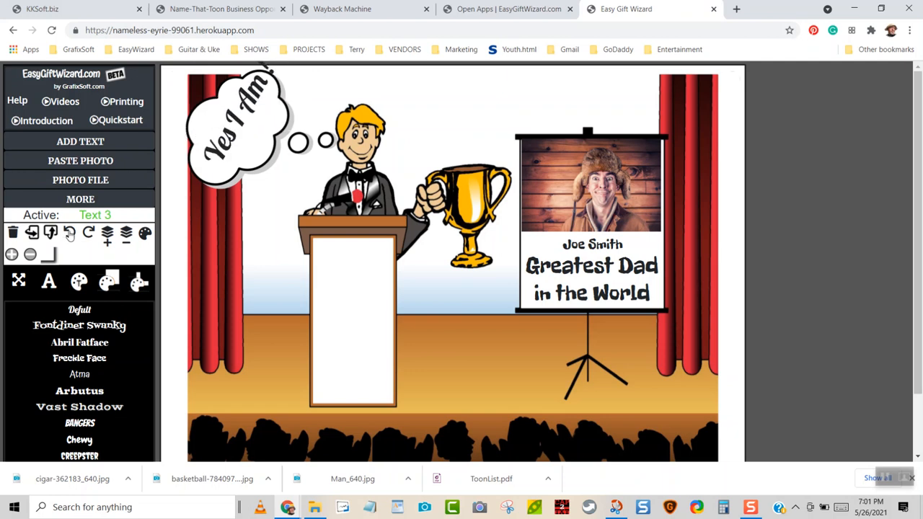
pyautogui.click(87, 234)
pyautogui.click(233, 137)
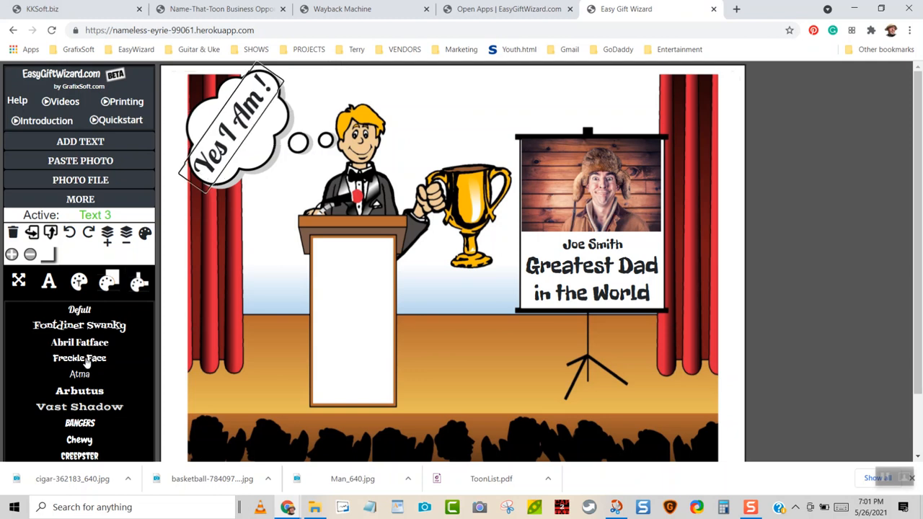
# Apply the Chewy font to the "Yes I Am !" caption and recentre it inside the thought bubble
pyautogui.click(79, 358)
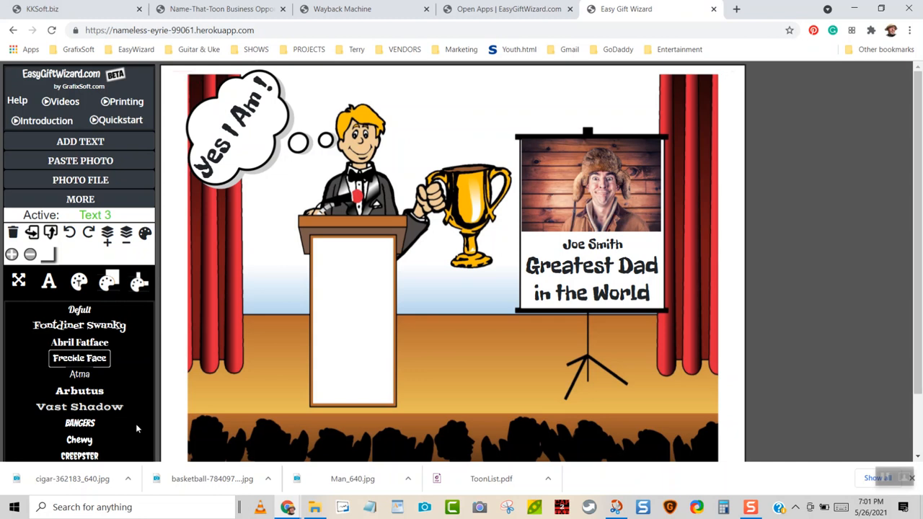
pyautogui.click(81, 440)
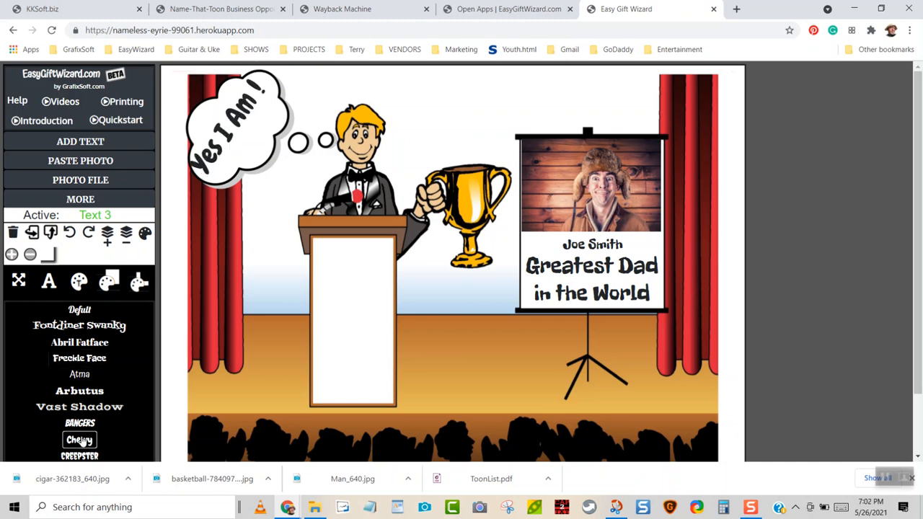
pyautogui.click(246, 141)
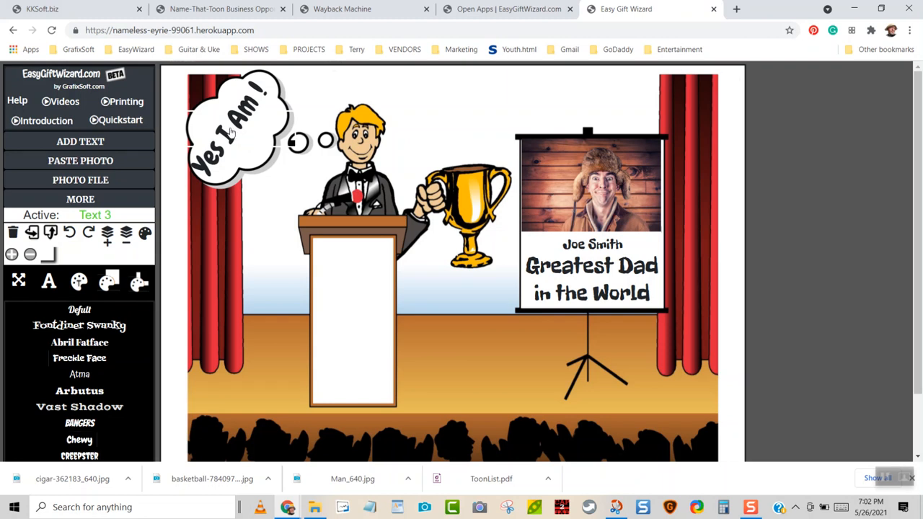
pyautogui.scroll(-3, 237, 132)
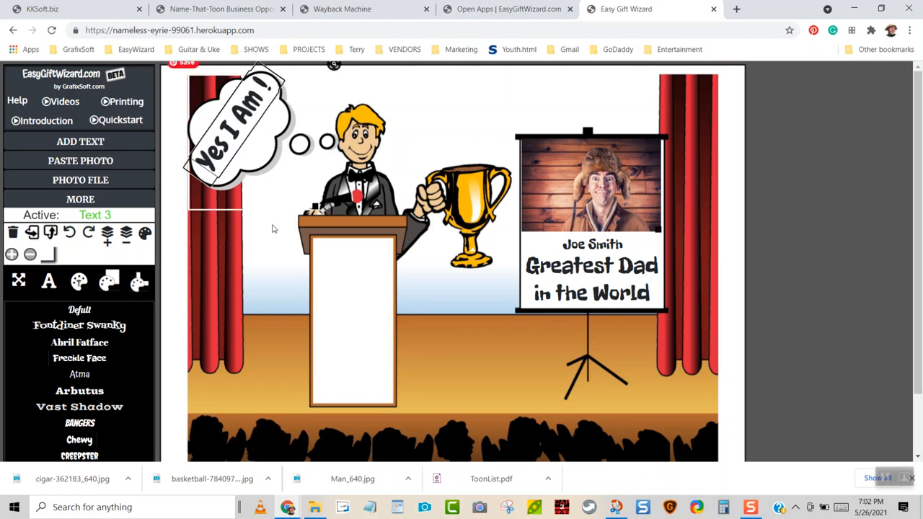
pyautogui.click(261, 278)
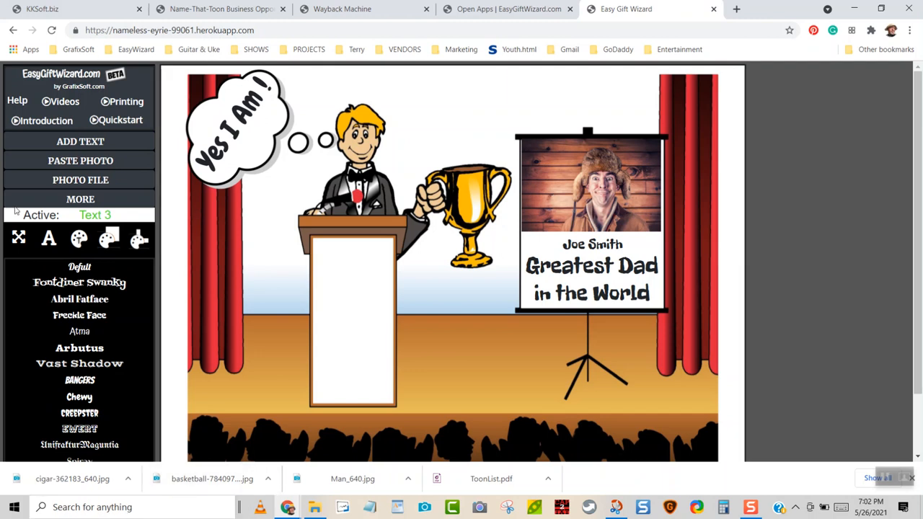
# Show the design full screen, capture the whole cartoon card with a rectangular snip in Snip & Sketch and copy the snip
pyautogui.click(19, 238)
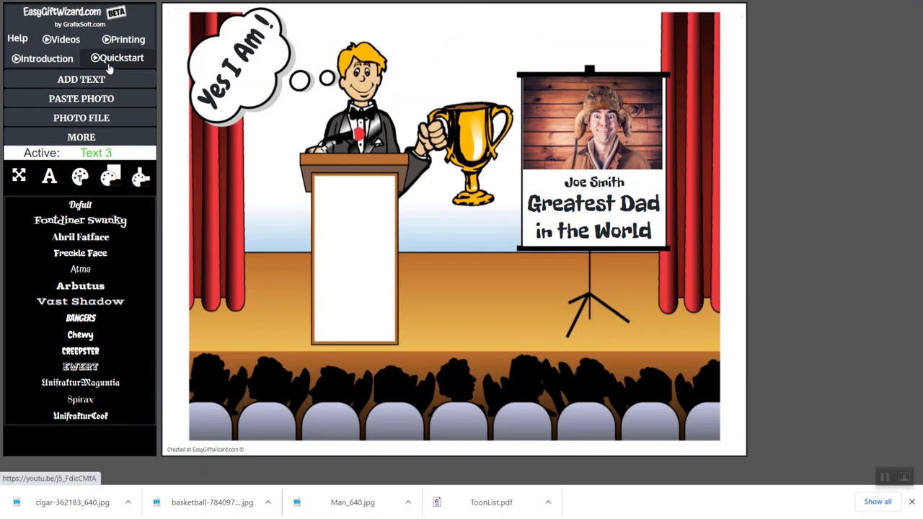
pyautogui.hotkey('alt', 'Tab')
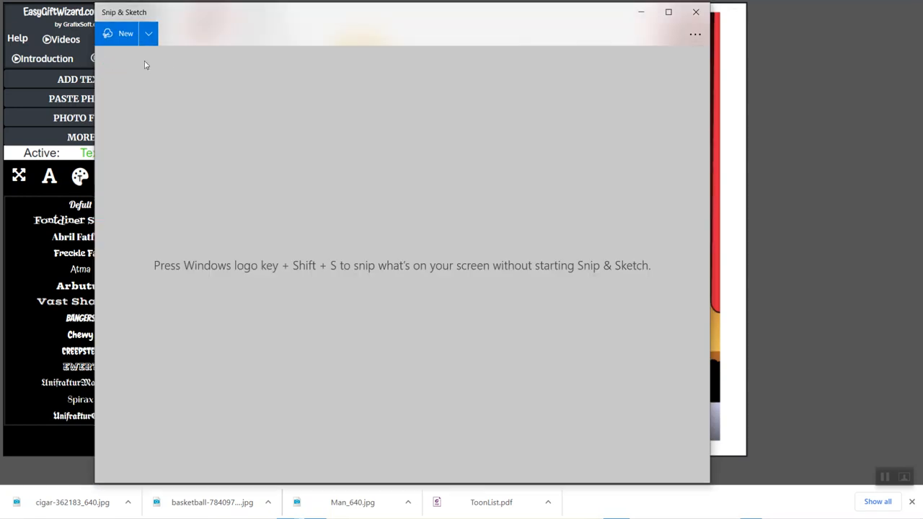
pyautogui.click(146, 36)
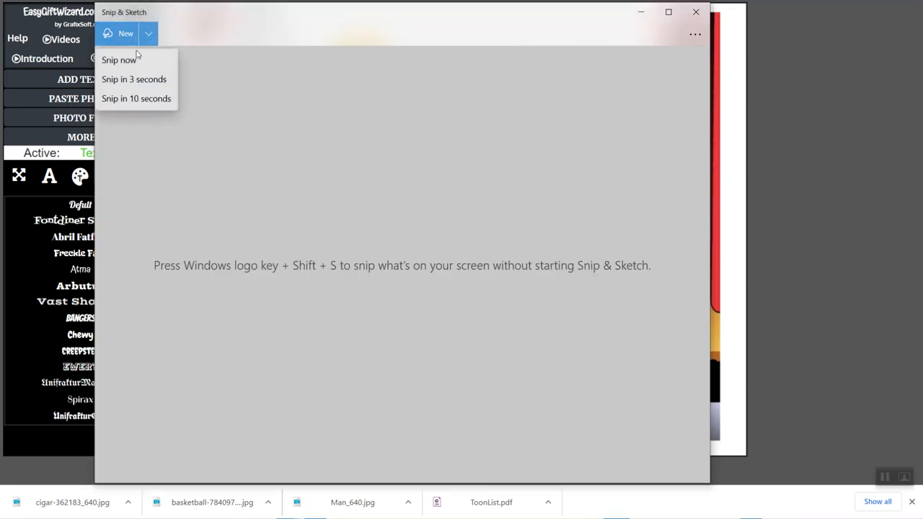
pyautogui.click(127, 64)
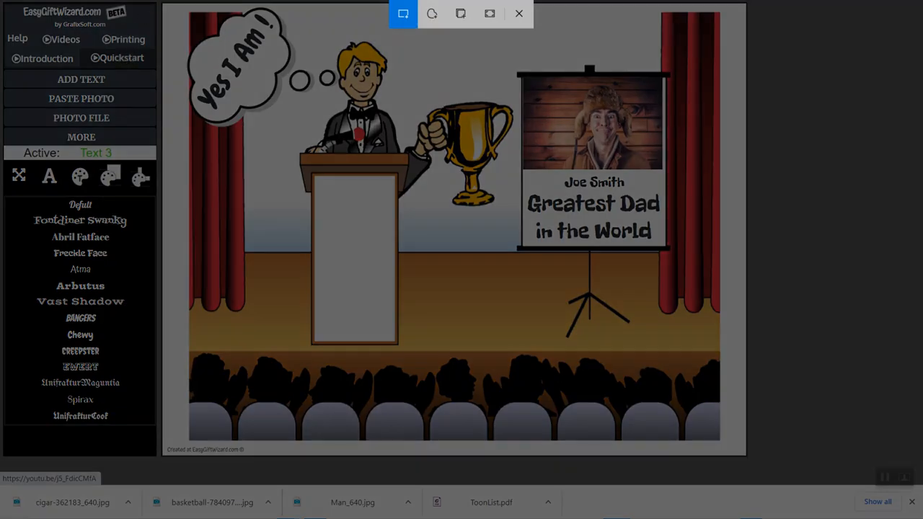
pyautogui.moveTo(158, 1); pyautogui.dragTo(749, 462)
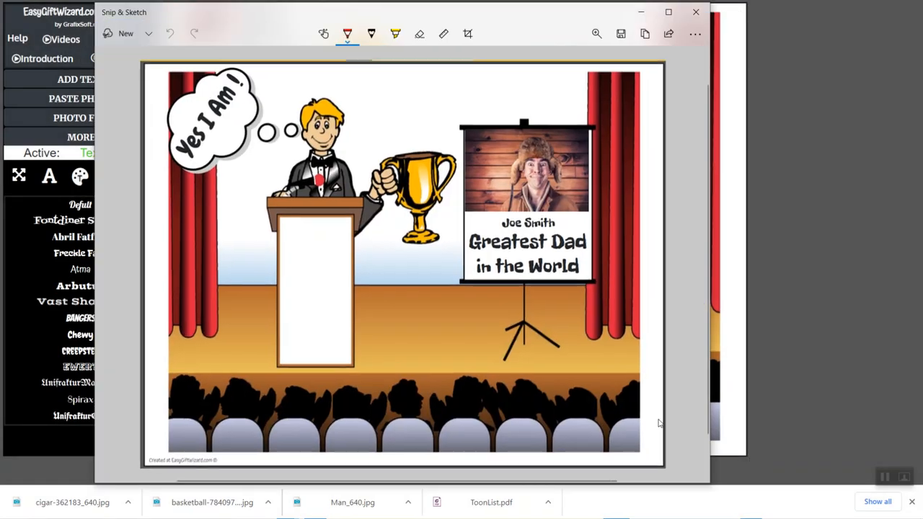
pyautogui.click(645, 34)
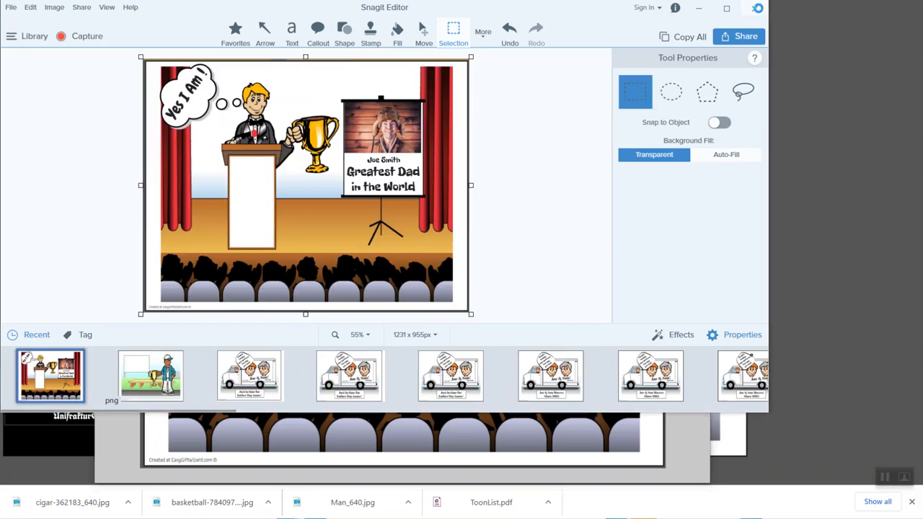
pyautogui.click(753, 9)
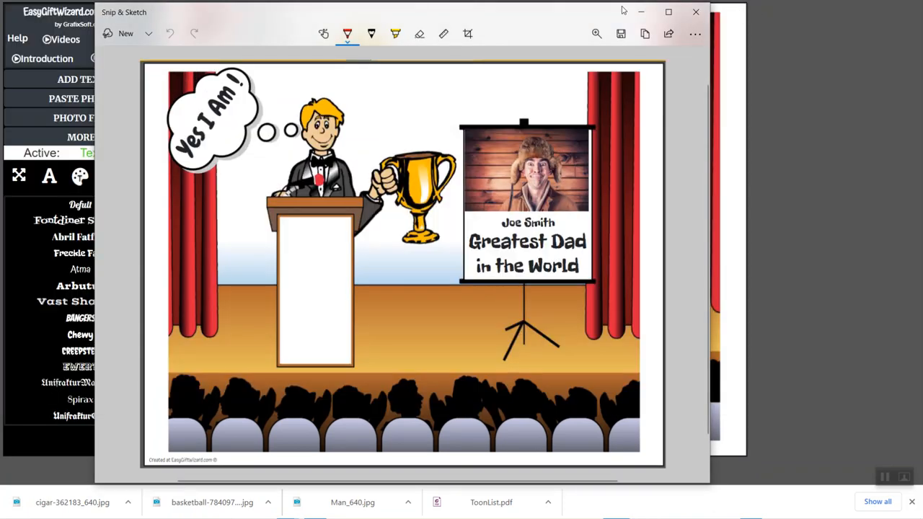
# Preview the print settings for the snip without printing, and return to the design in EasyGiftWizard
pyautogui.click(695, 34)
pyautogui.click(612, 96)
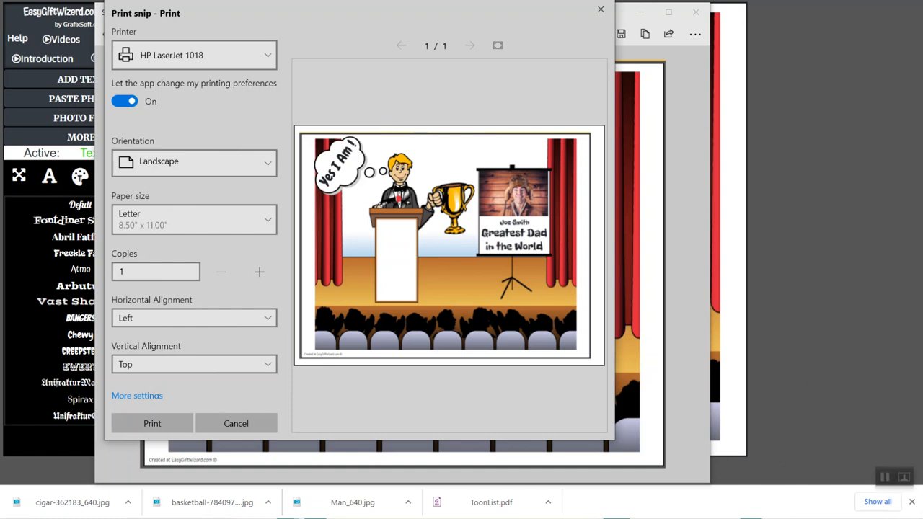
pyautogui.click(601, 12)
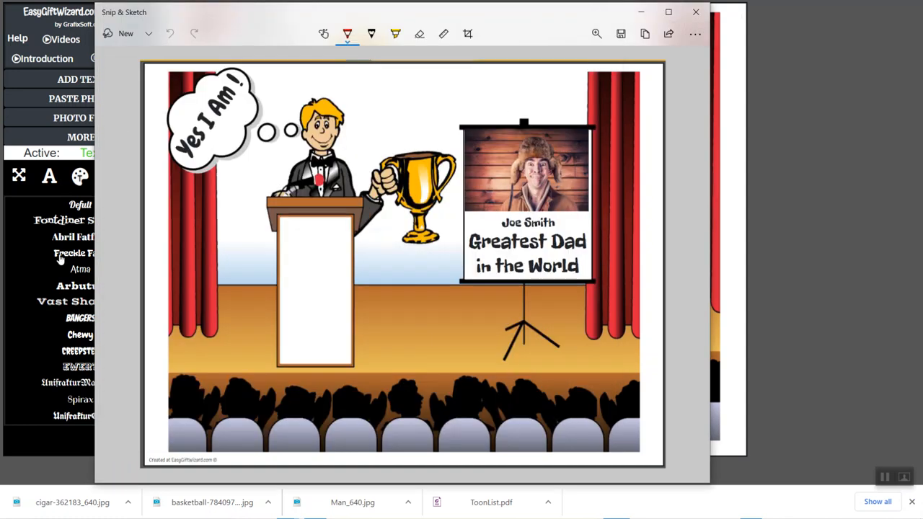
pyautogui.click(24, 264)
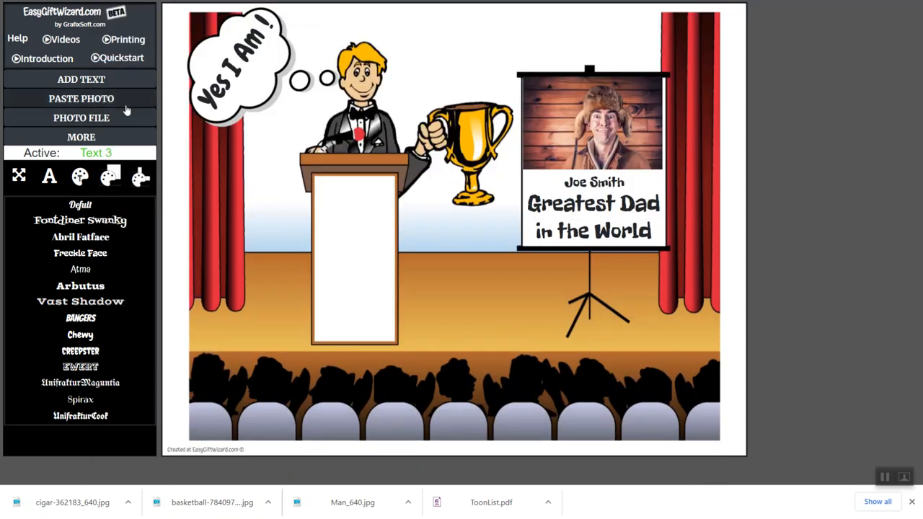
# Insert the light-blue-haired head from the clip art and place it over the presenter's head
pyautogui.click(106, 137)
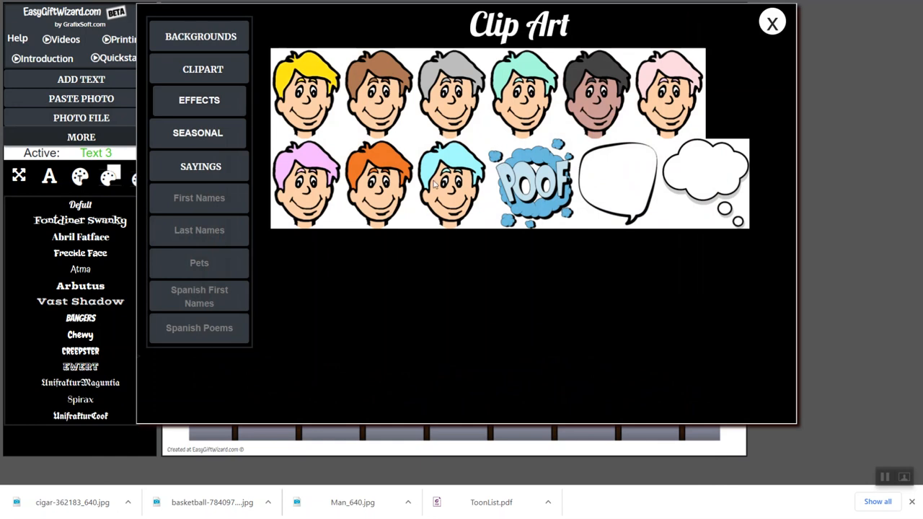
pyautogui.click(215, 75)
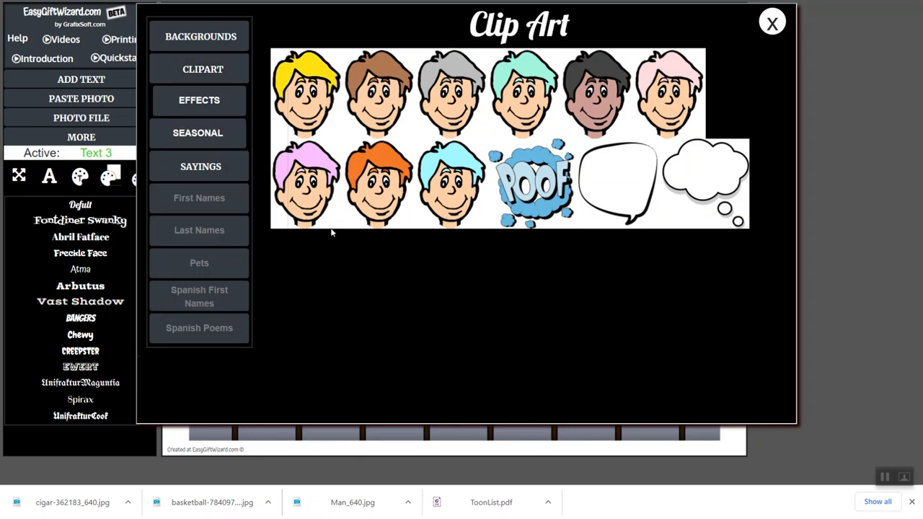
pyautogui.click(464, 164)
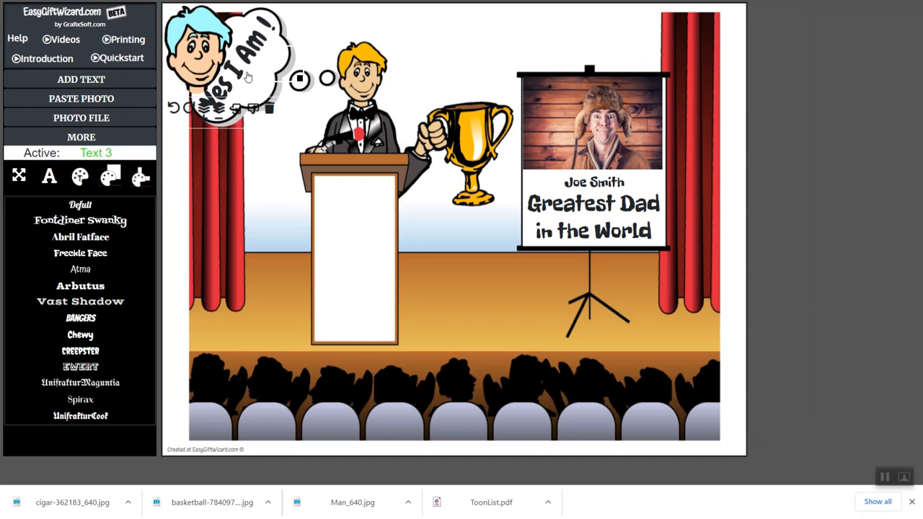
pyautogui.moveTo(209, 53); pyautogui.dragTo(372, 73)
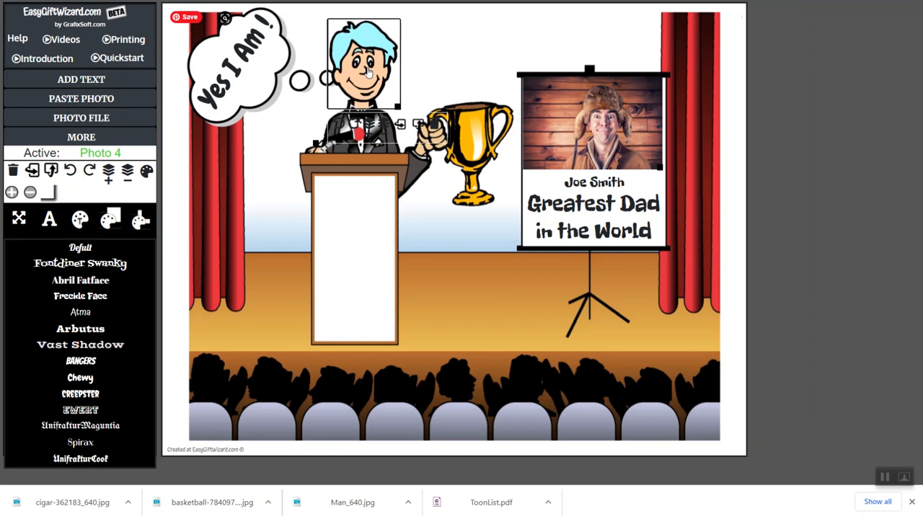
pyautogui.click(735, 96)
pyautogui.click(365, 77)
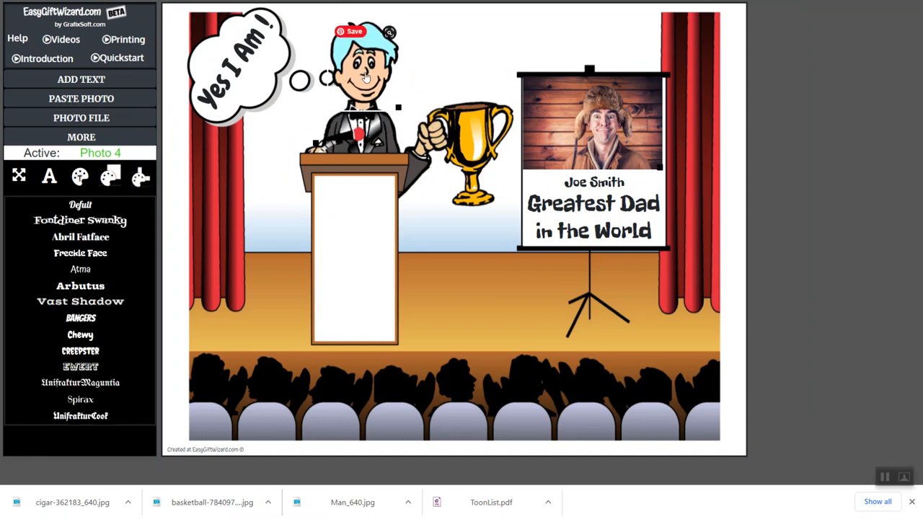